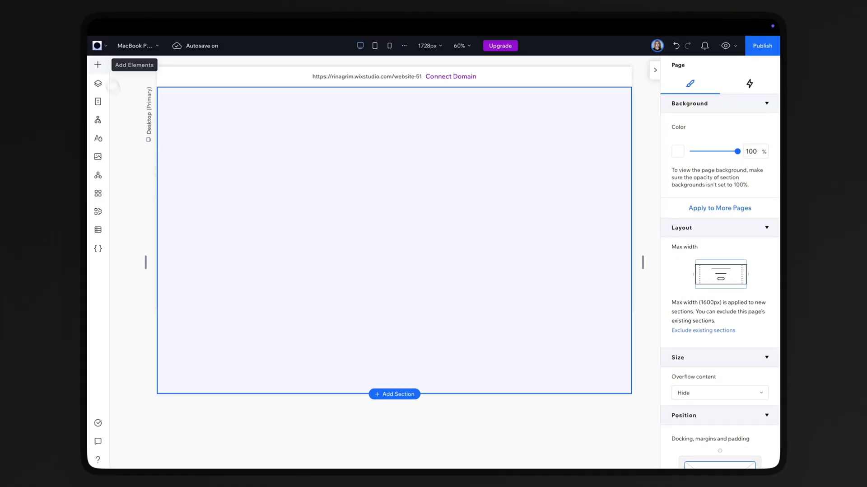
- Add a repeater to the blank section of the page
left_click(98, 65)
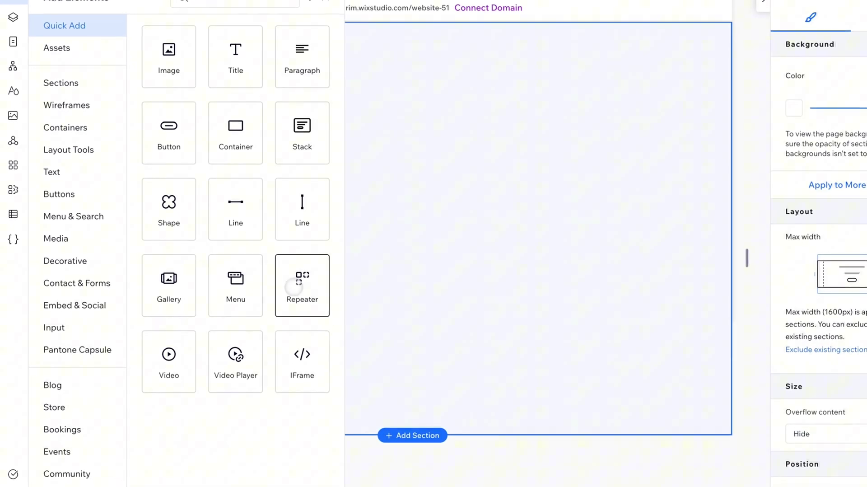
left_click_drag(324, 356, 433, 284)
left_click_drag(410, 210, 410, 212)
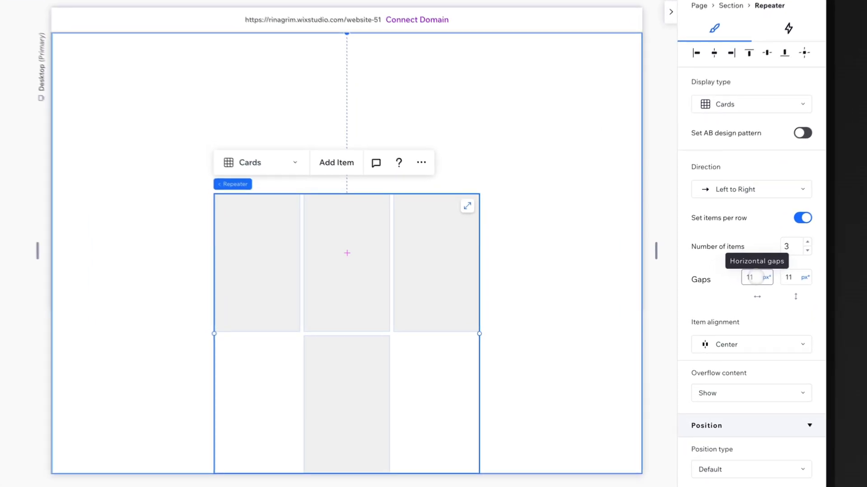
- Set the repeater's horizontal and vertical gaps to 0 px with 4 items per row, and stretch it across the section
left_click(720, 283)
type("0")
left_click(752, 285)
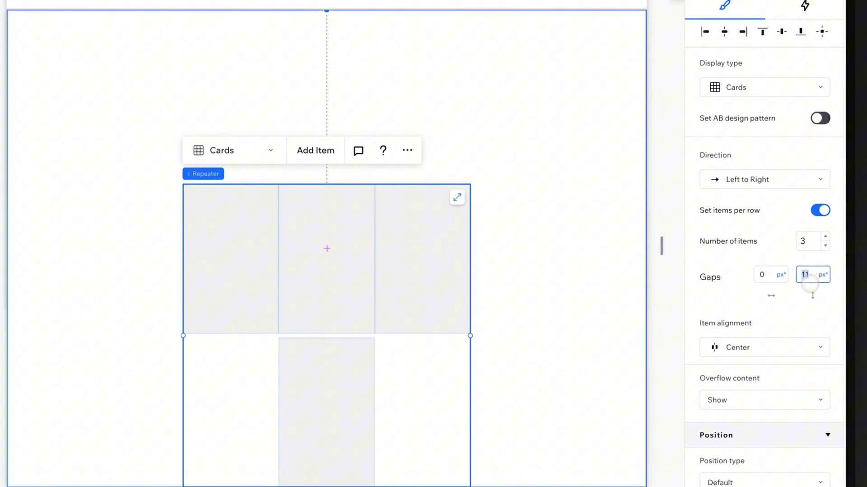
type("0")
left_click(806, 242)
type("4")
key("Return")
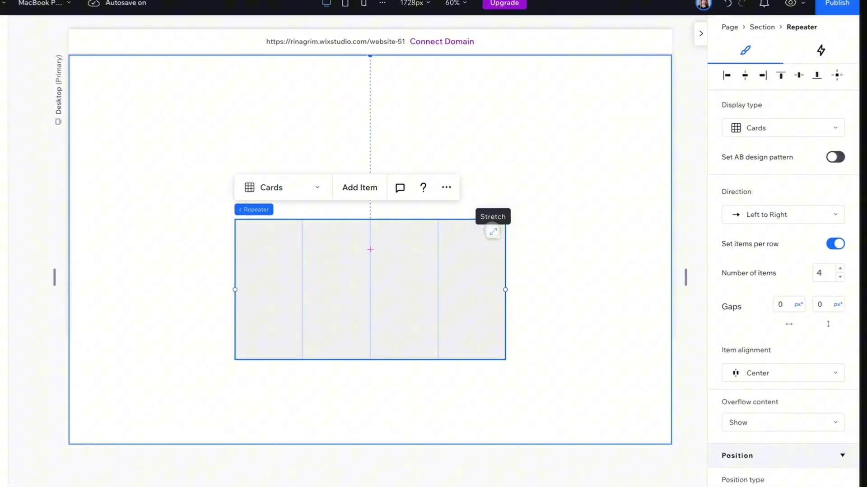
left_click(491, 226)
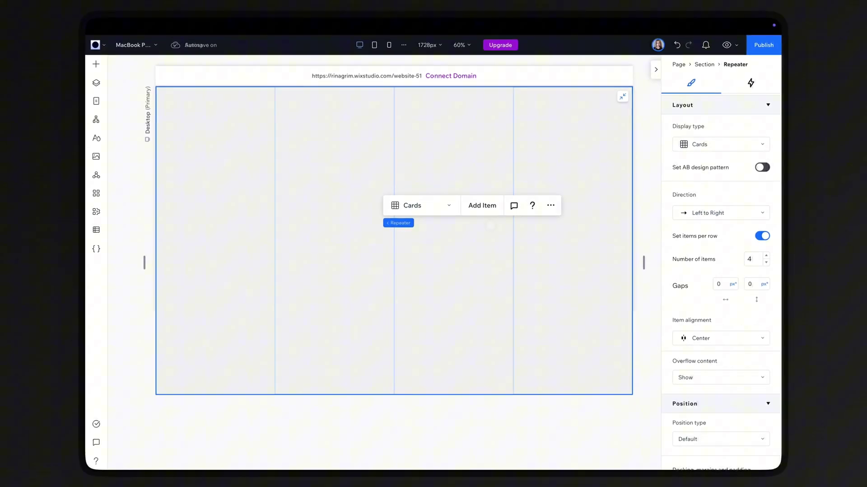
- Set the overflow content of the repeater's first item to Hide
left_click(206, 199)
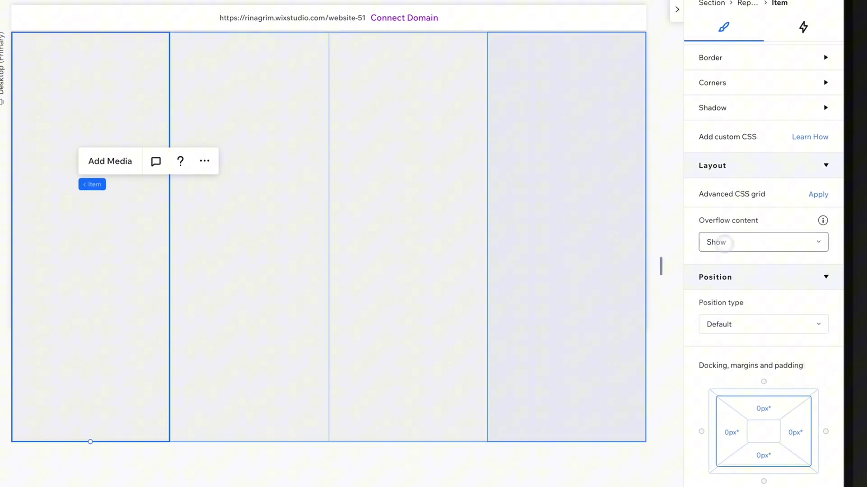
left_click(740, 242)
left_click(720, 262)
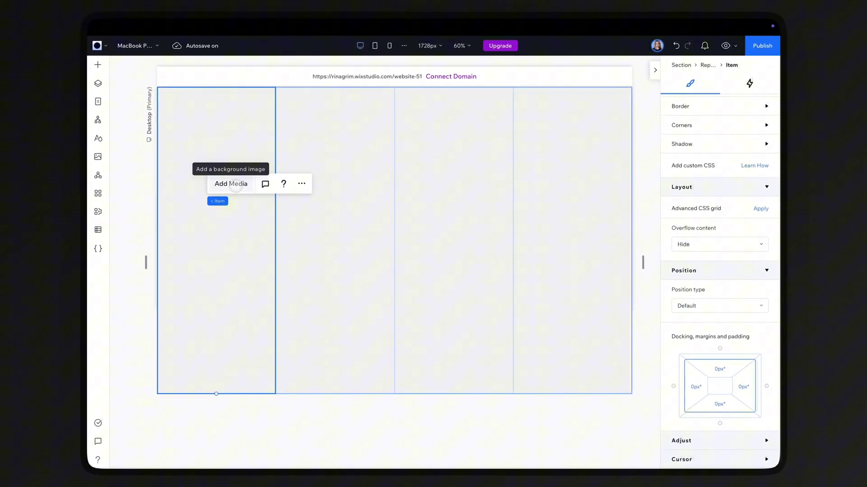
- Add the green gradient image from the site files as the repeater item's background
left_click(235, 184)
left_click(370, 280)
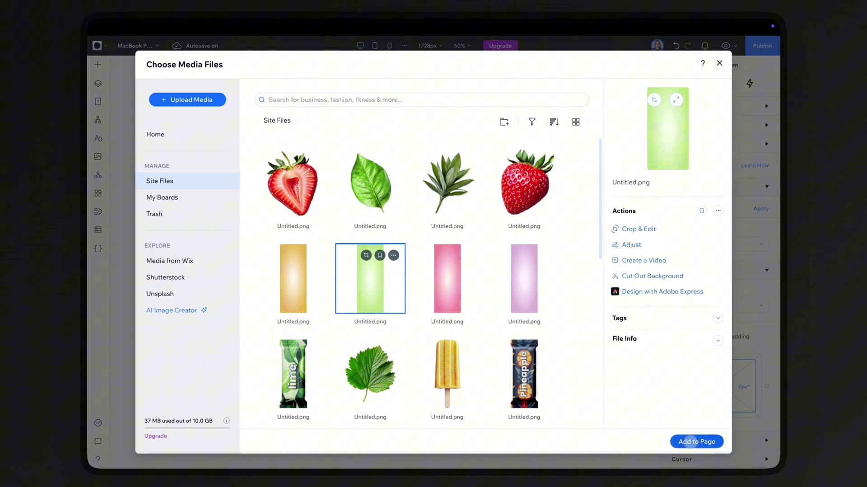
left_click(692, 441)
- Replace the backgrounds of the second, third and fourth repeater items with the orange, purple and pink gradient images
left_click(346, 235)
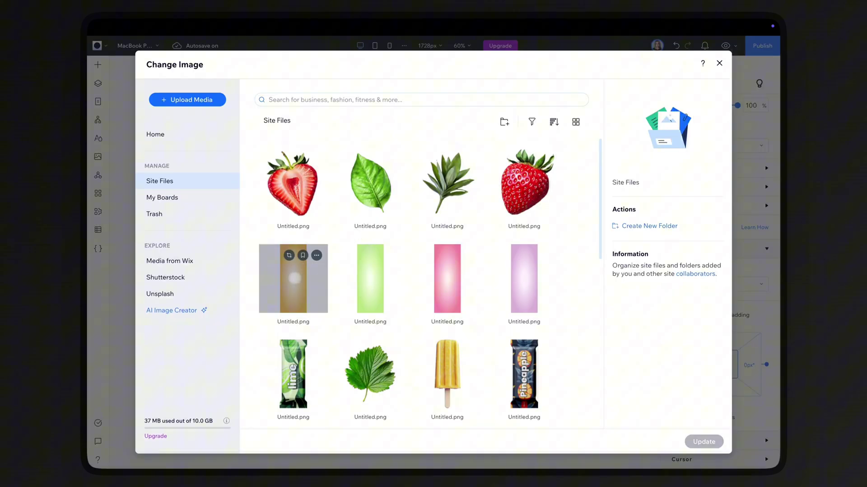
left_click(294, 280)
left_click(698, 440)
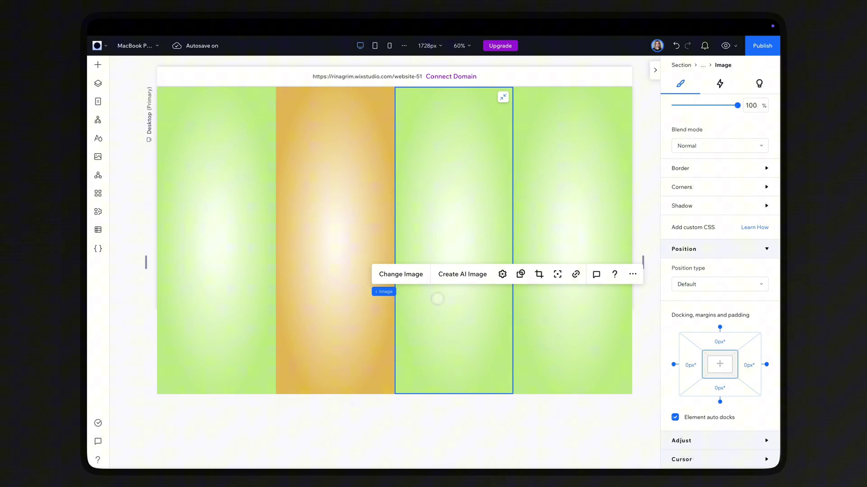
left_click(394, 274)
left_click(526, 278)
left_click(700, 441)
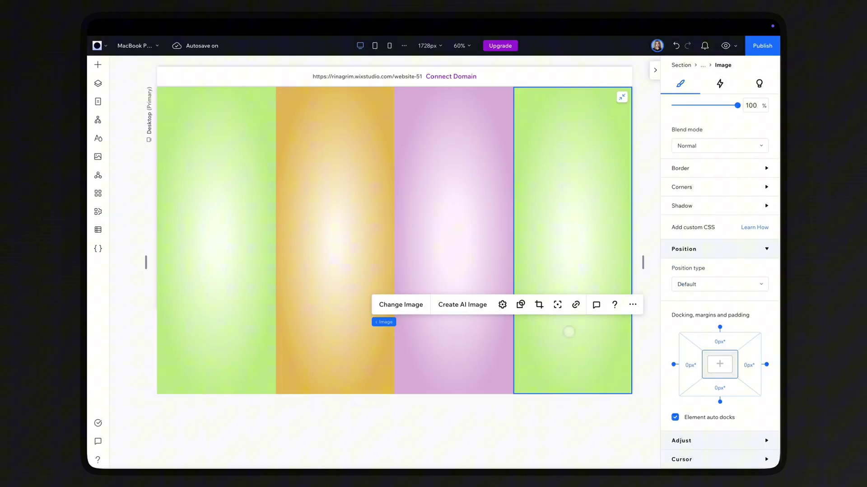
left_click(382, 304)
left_click(447, 280)
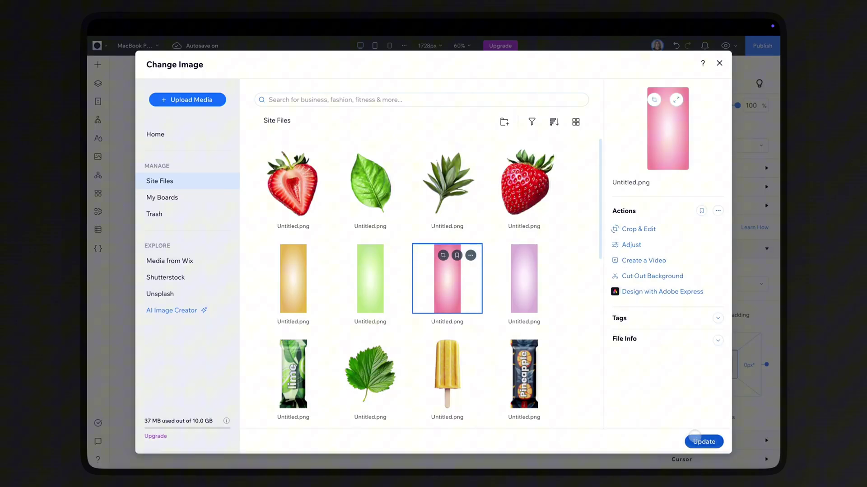
left_click(698, 439)
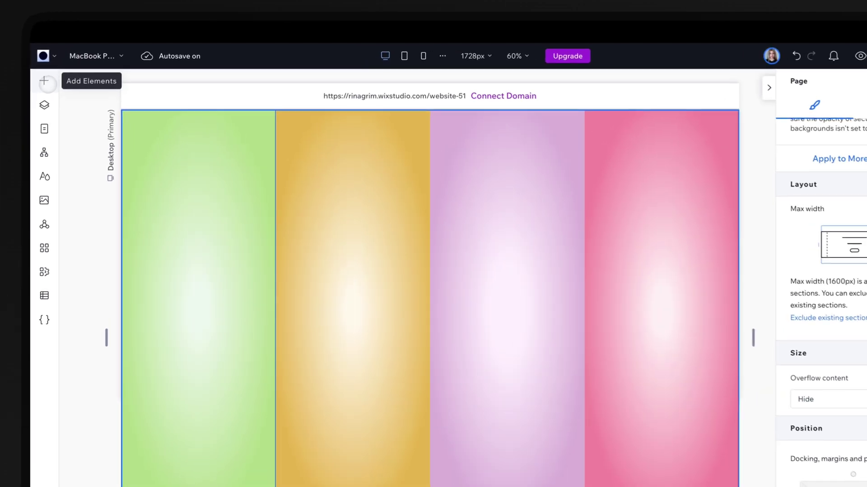
- Add an image to the top of the first repeater item and resize it to 239 × 250 px with locked proportions
left_click(98, 65)
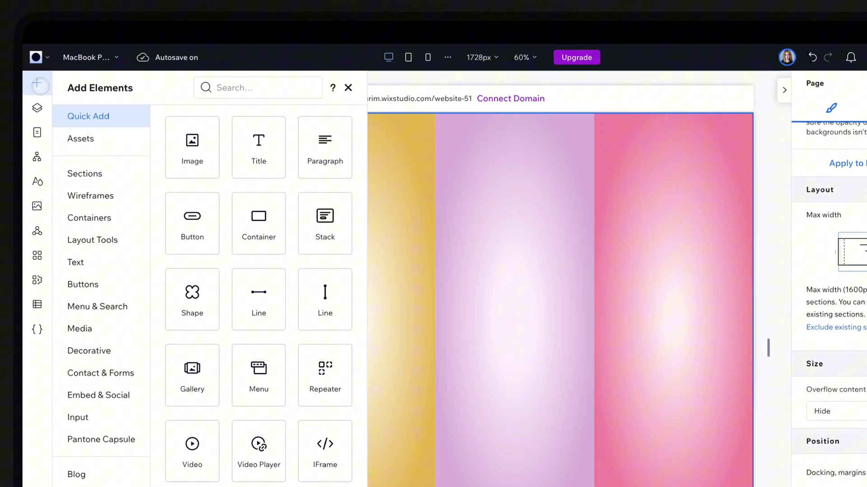
left_click_drag(192, 149, 209, 144)
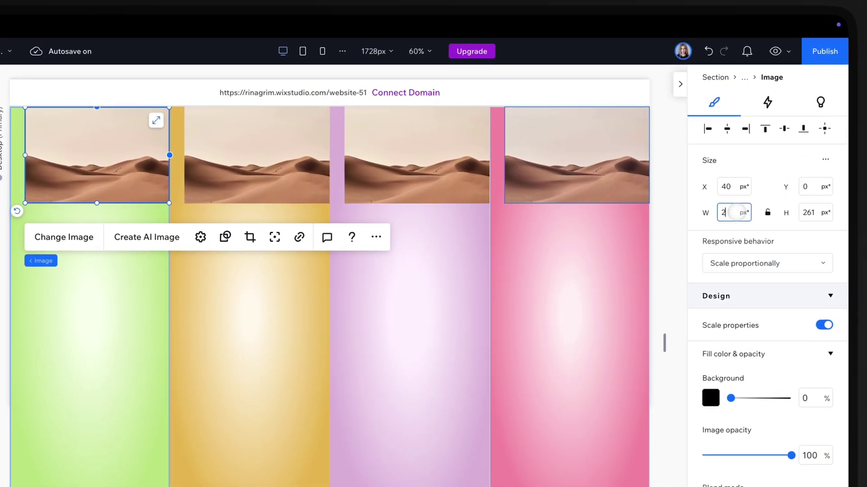
type("250")
left_click(836, 217)
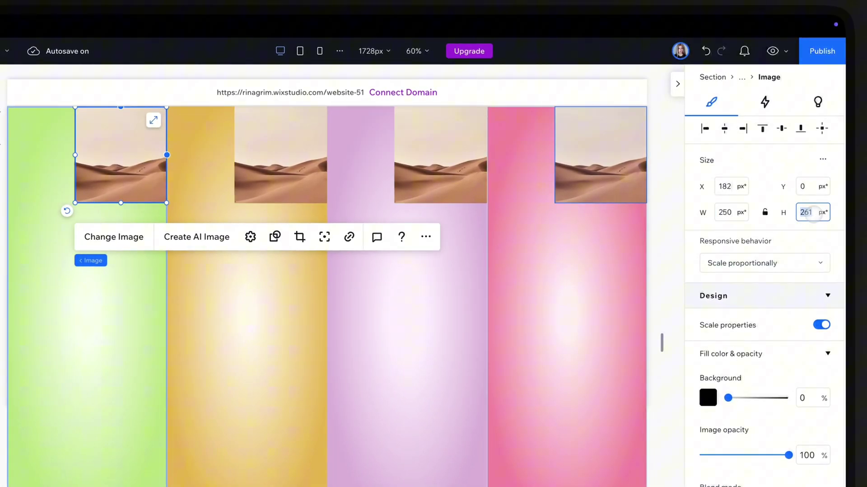
left_click(770, 219)
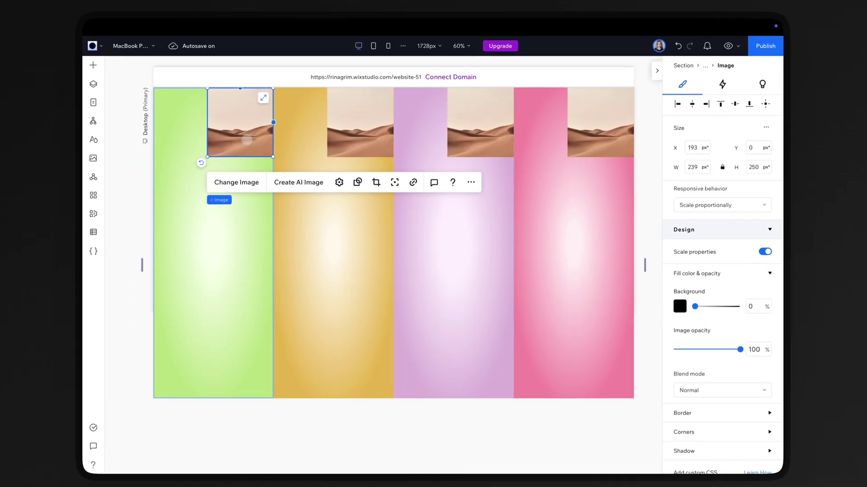
- Move the image over the first item's upper-right corner, to about X 242, Y -32, and replace it with the round lime slice
left_click_drag(134, 176, 151, 177)
left_click_drag(263, 139, 262, 132)
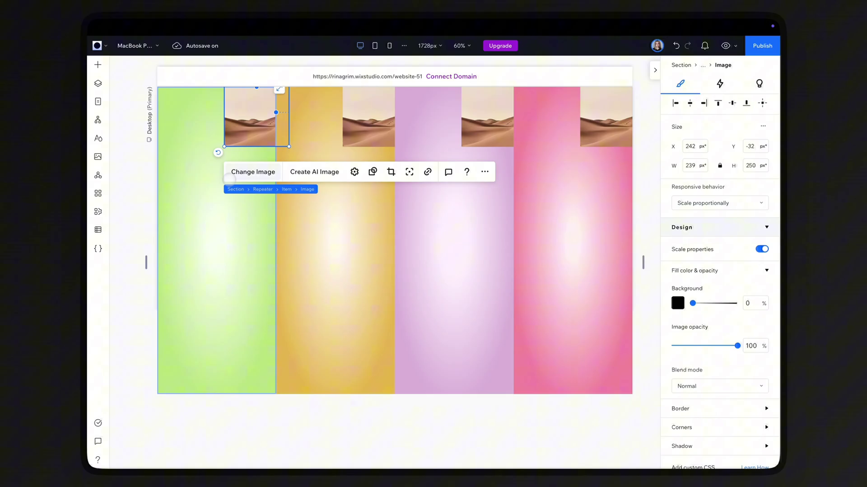
left_click(252, 172)
left_click(524, 254)
left_click(704, 442)
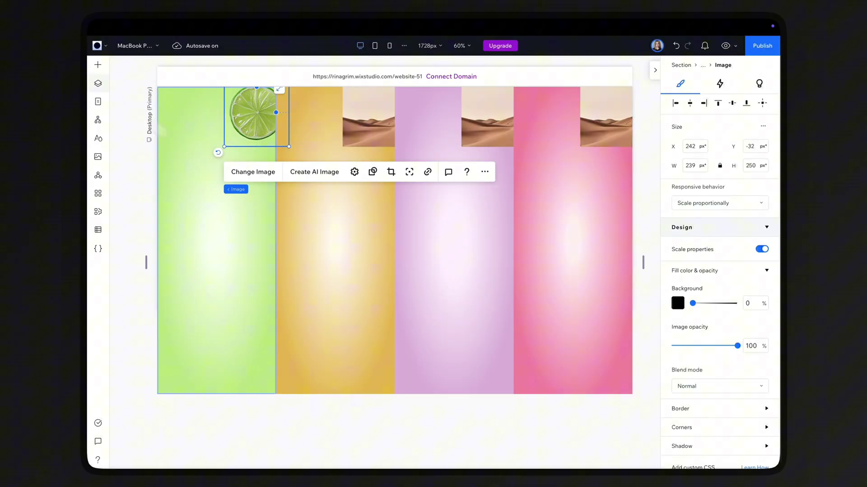
- Place another image across the first item's lower-left edge, at about X -76, Y 715, and replace it with the lime wedge
left_click(97, 65)
left_click_drag(212, 111, 273, 321)
left_click(264, 259)
left_click(293, 375)
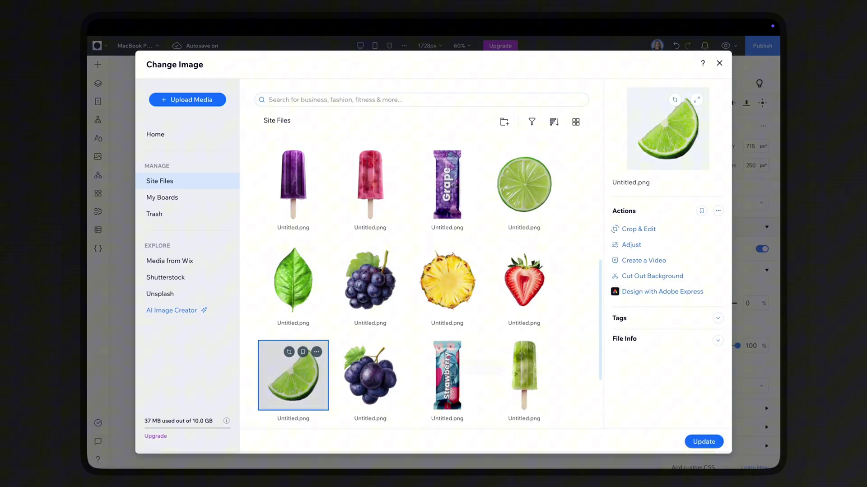
left_click(703, 441)
- Place another image across the first item's upper-left edge, at about X -88, Y 46, and replace it with the green leaf
left_click(98, 65)
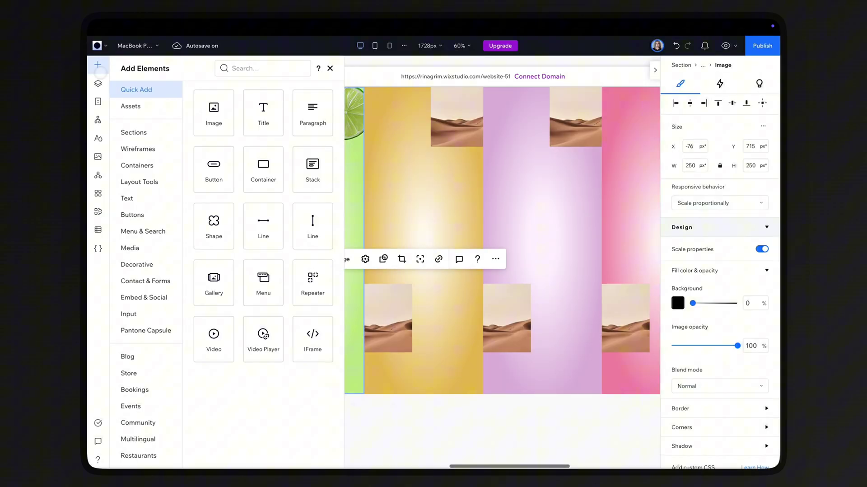
left_click_drag(213, 113, 255, 134)
left_click(255, 194)
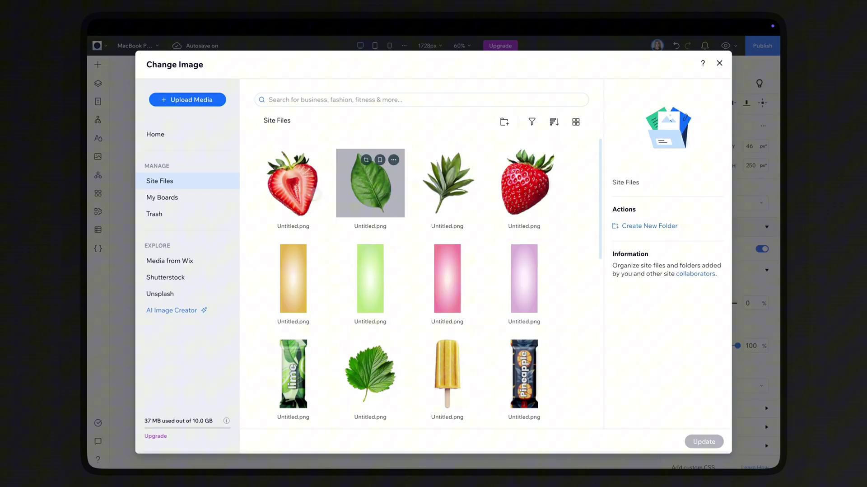
left_click(370, 183)
left_click(703, 442)
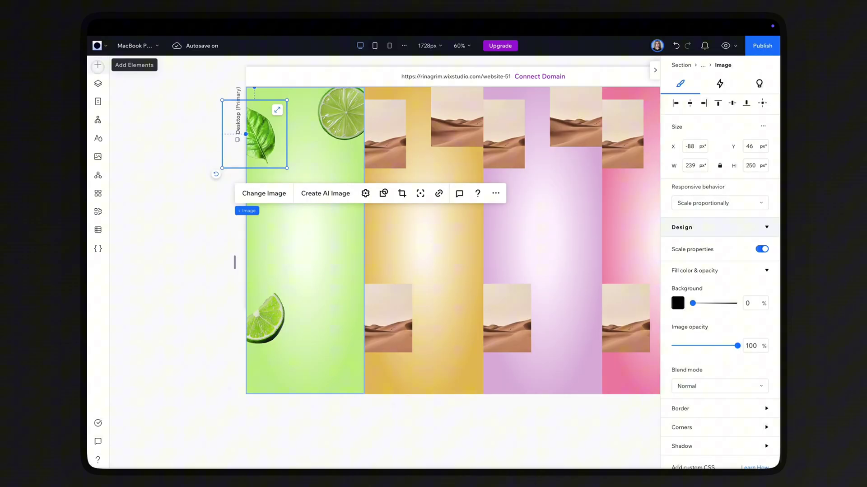
- Place a fourth image across the first item's lower-right edge and replace it with the same green leaf
left_click(97, 65)
left_click_drag(213, 112, 362, 330)
left_click(353, 262)
left_click(371, 184)
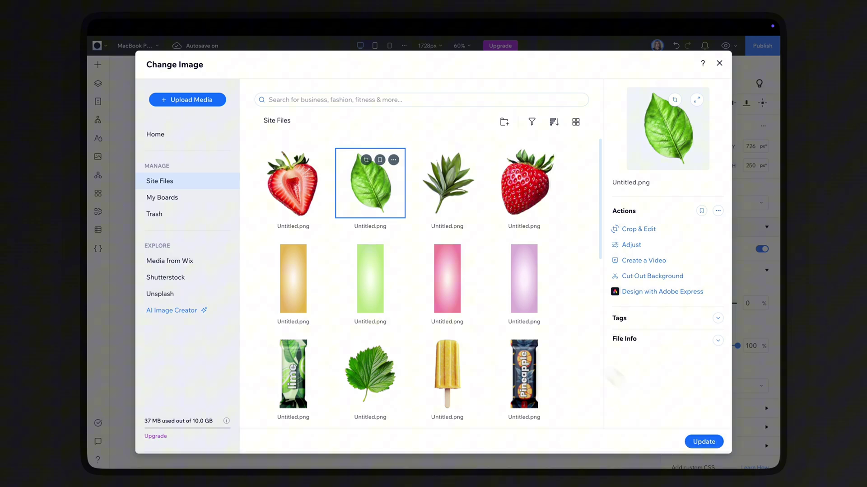
left_click(703, 441)
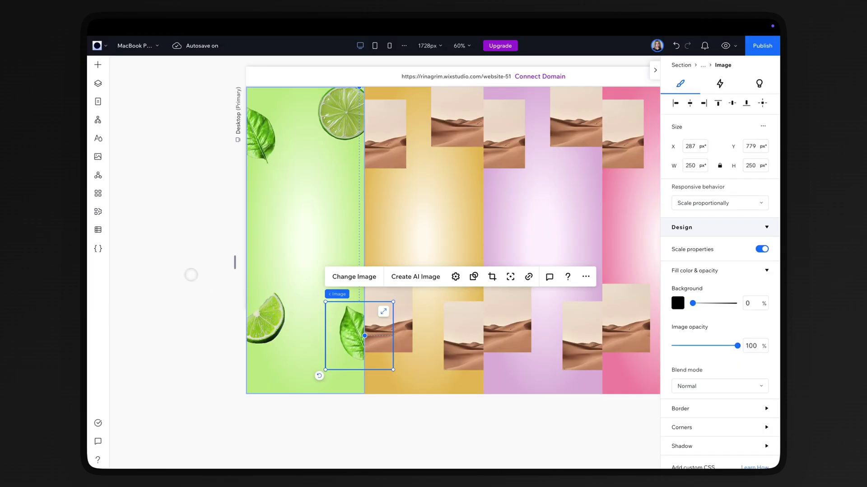
- Replace the upper-left and lower-right placeholder images in the orange item with the spiky pineapple leaves image
left_click(190, 275)
left_click(395, 138)
left_click(346, 193)
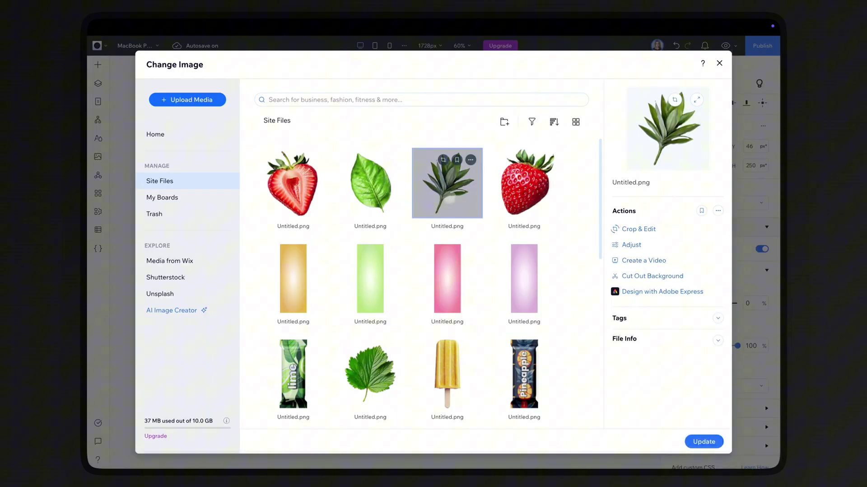
left_click(445, 184)
left_click(705, 440)
left_click(464, 342)
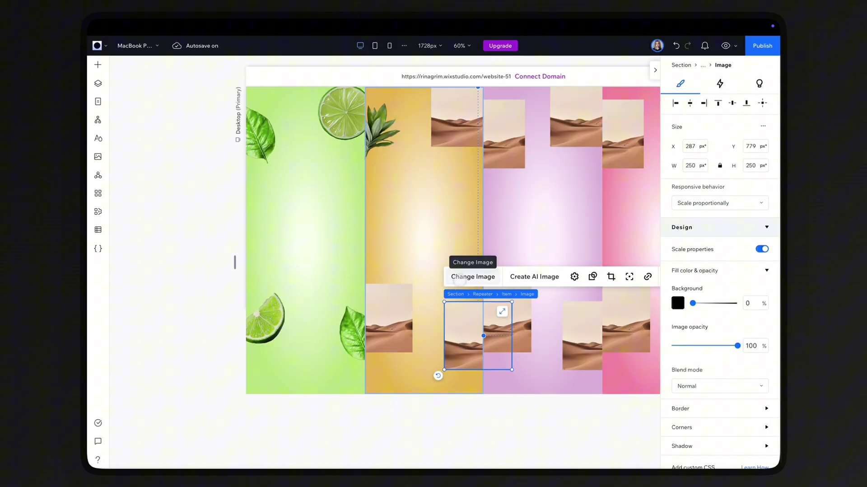
left_click(473, 277)
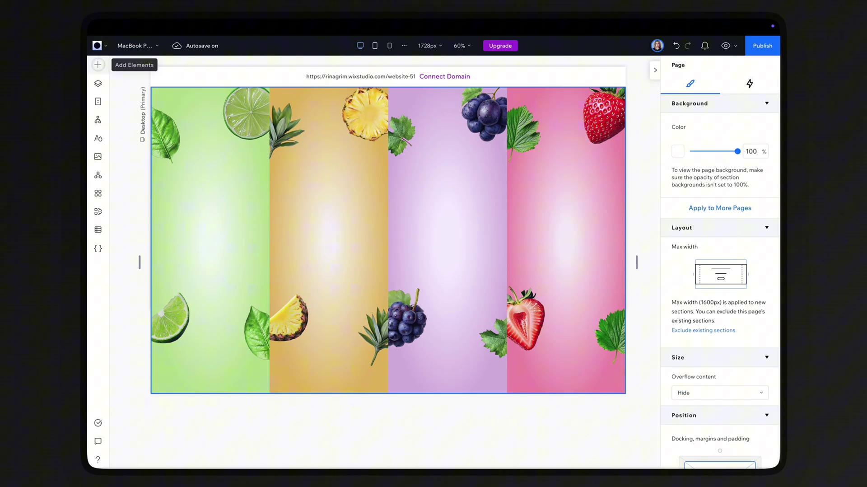
- Add a large image of about 340 × 880 px in the middle of the green item and replace it with the green popsicle
left_click(98, 65)
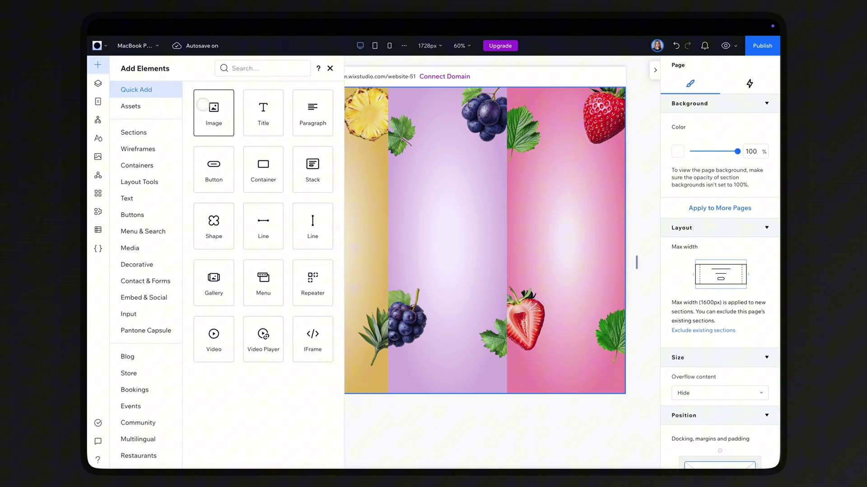
left_click_drag(203, 105, 212, 145)
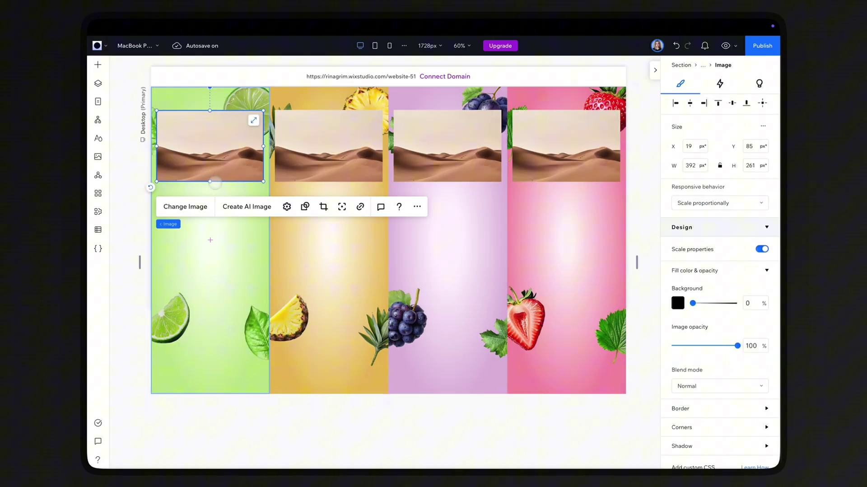
left_click_drag(215, 182, 217, 359)
left_click(186, 387)
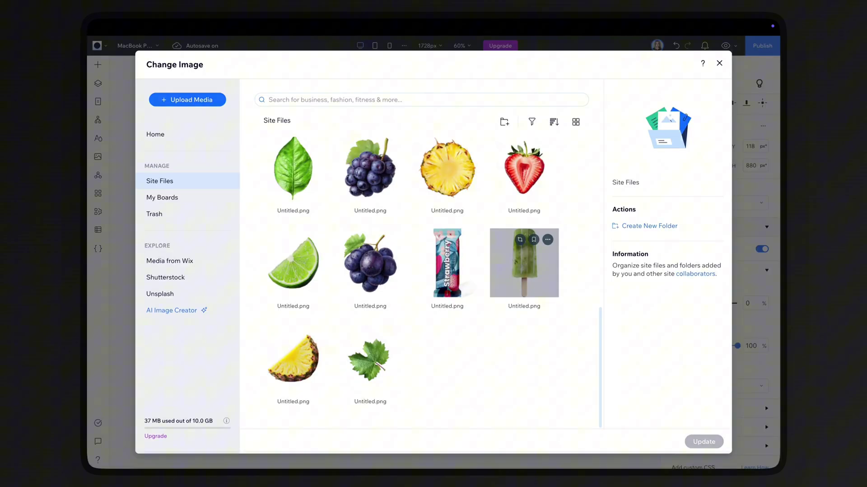
left_click(525, 268)
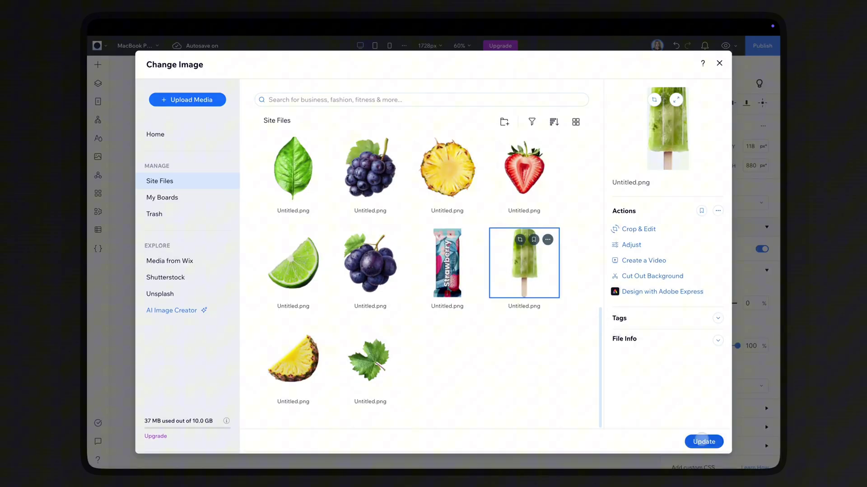
left_click(703, 441)
- Replace the large placeholder images in the orange, purple and pink items with the yellow, purple and pink popsicles respectively
left_click(340, 226)
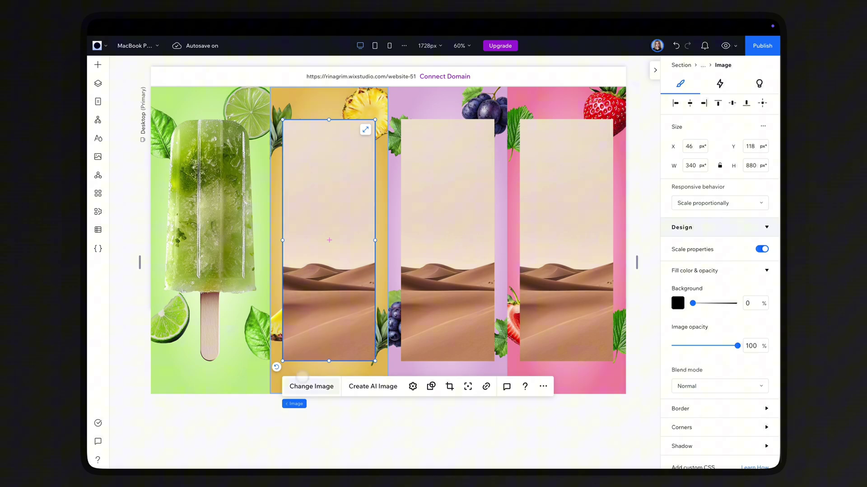
left_click(307, 384)
left_click(448, 318)
left_click(704, 440)
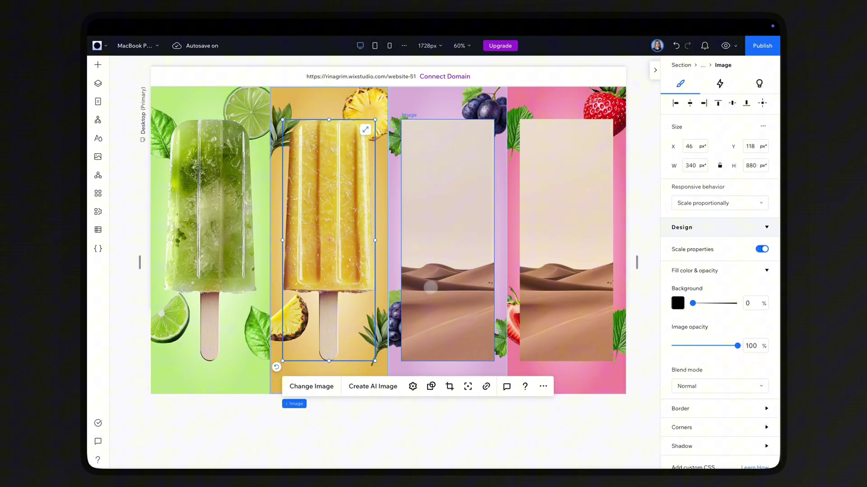
left_click(430, 287)
left_click(252, 386)
left_click(294, 294)
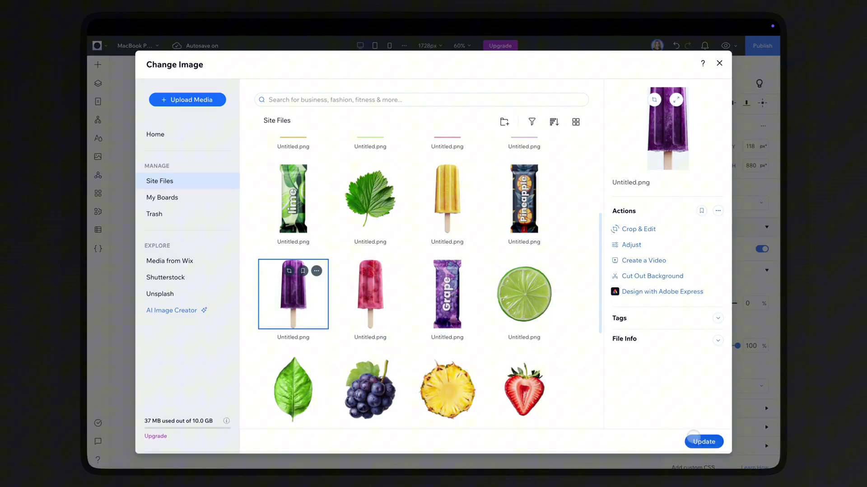
left_click(704, 441)
left_click(565, 232)
left_click(371, 387)
left_click(370, 205)
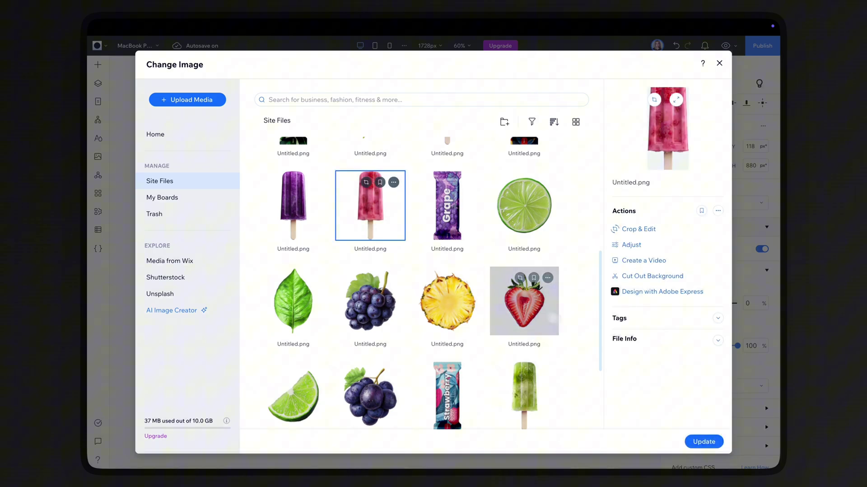
left_click(704, 441)
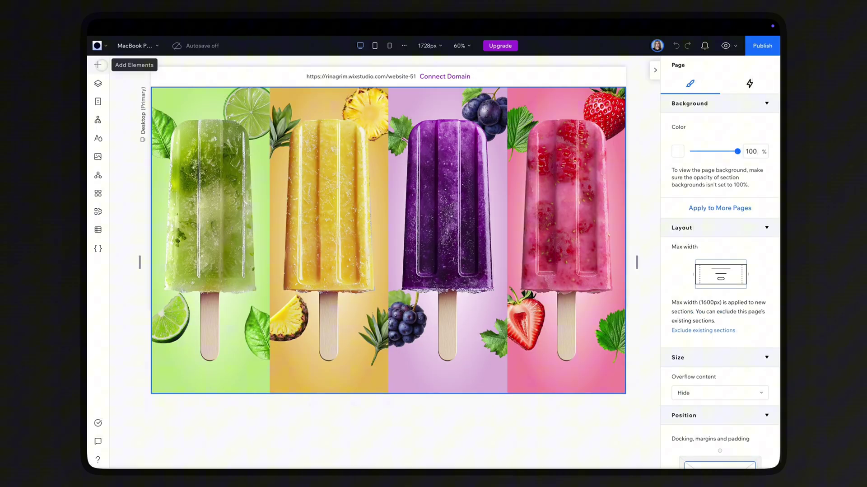
- Add an image over the popsicle in the first repeater item and size it to about 340 × 880 px
left_click(98, 64)
left_click_drag(224, 115, 212, 137)
left_click_drag(210, 174, 207, 348)
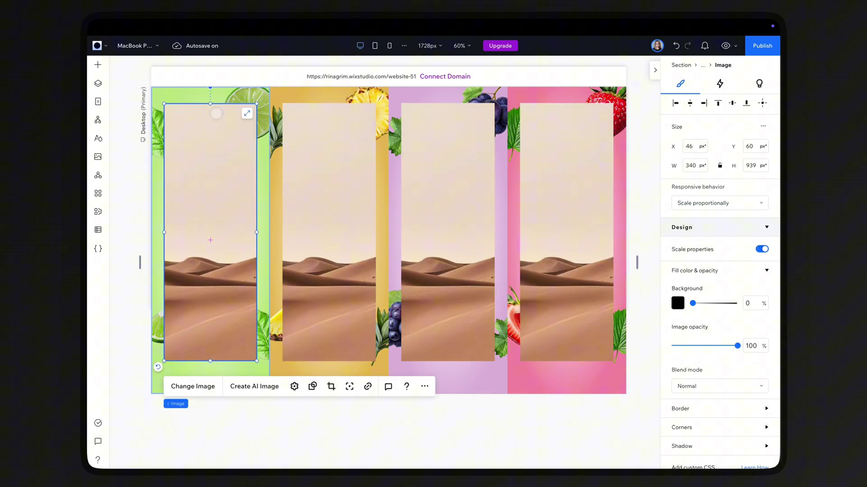
left_click_drag(212, 106, 211, 120)
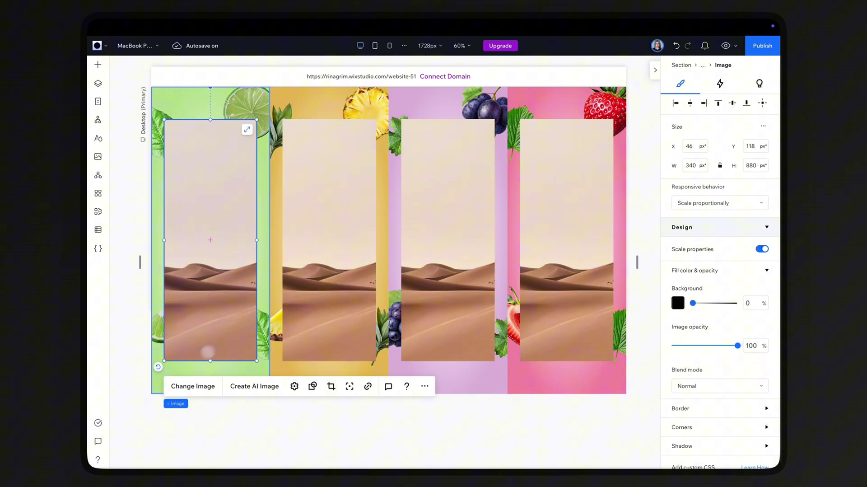
- Replace the large placeholder image in the green item with the lime wrapper from the site files
left_click(194, 386)
left_click(294, 283)
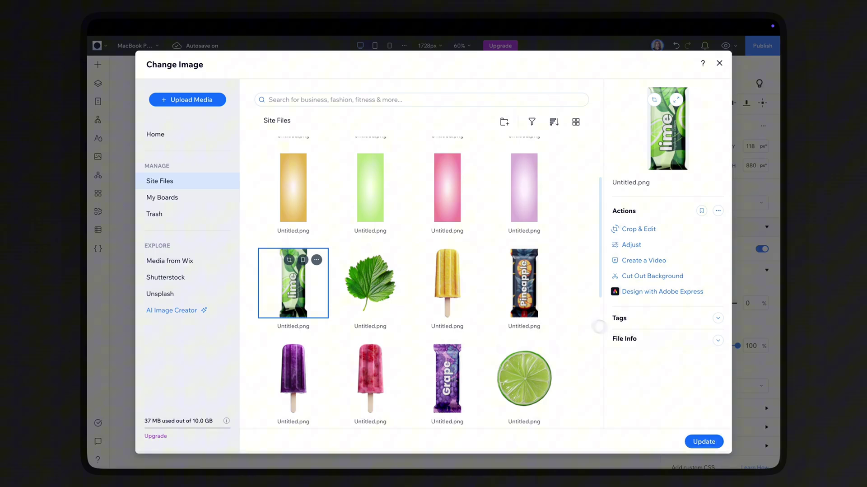
left_click(705, 442)
left_click(182, 412)
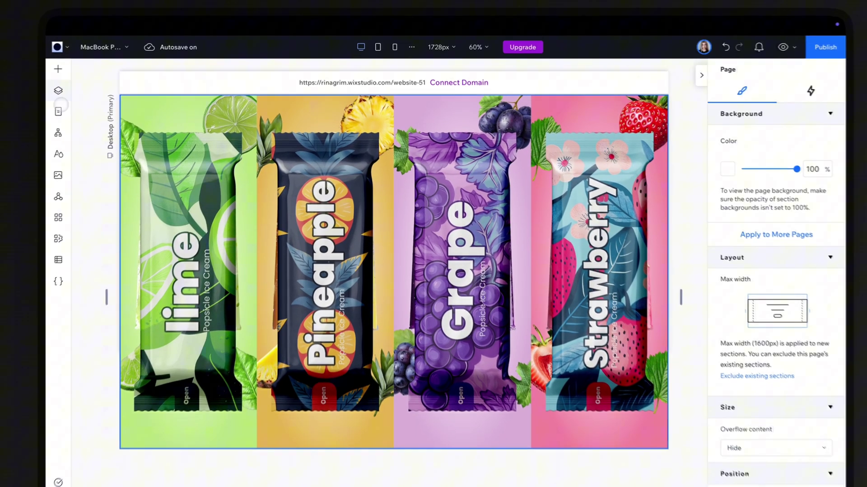
- Add a Start Animation hover interaction to the first repeater item and choose its lime wrapper image as the animated element
scroll(452, 289, "left", 5)
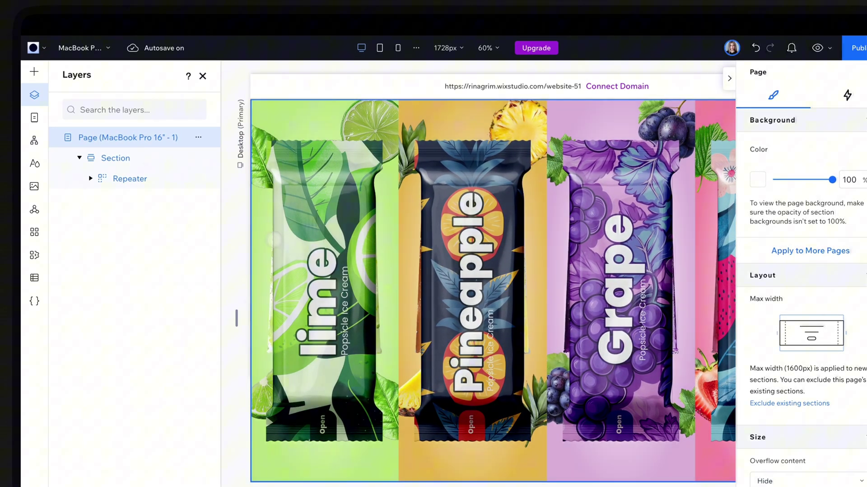
left_click(104, 199)
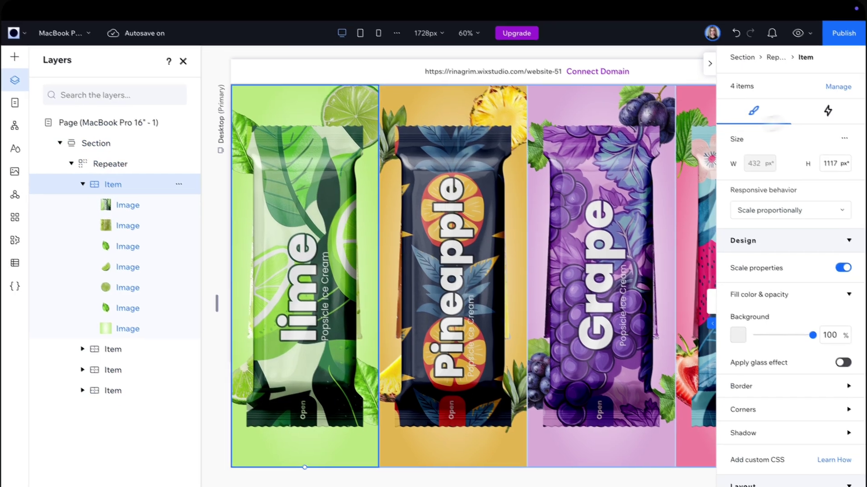
left_click(847, 125)
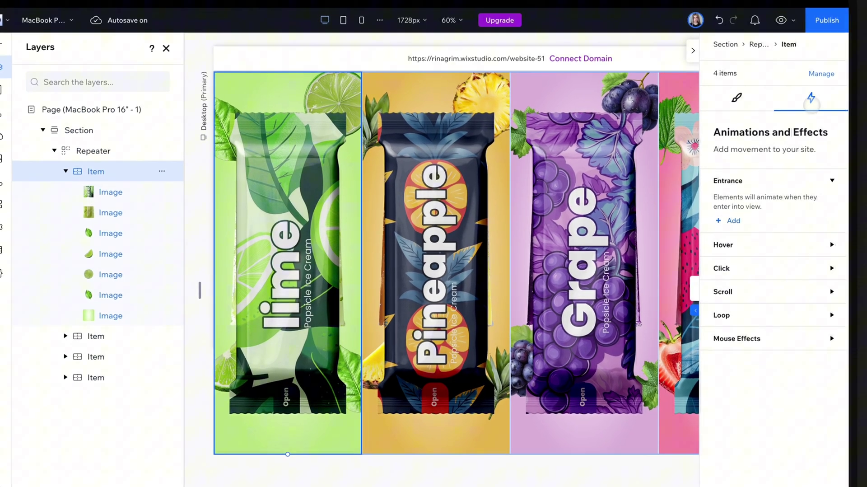
left_click(725, 242)
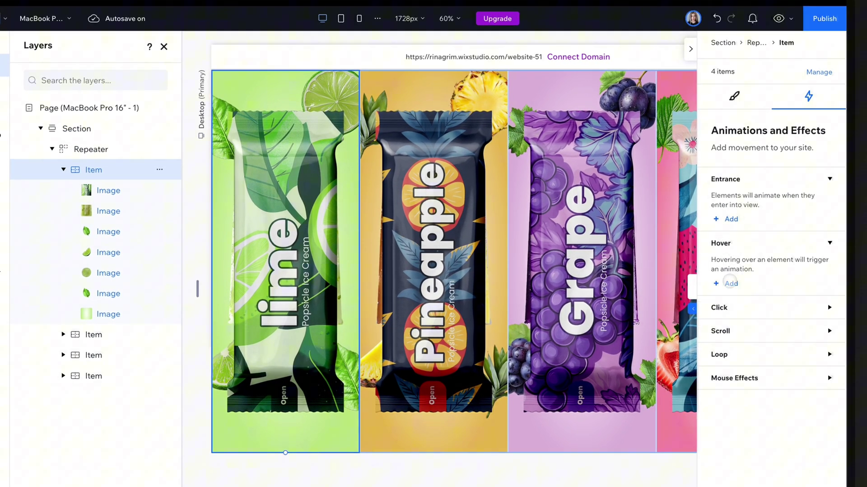
left_click(731, 282)
left_click(751, 212)
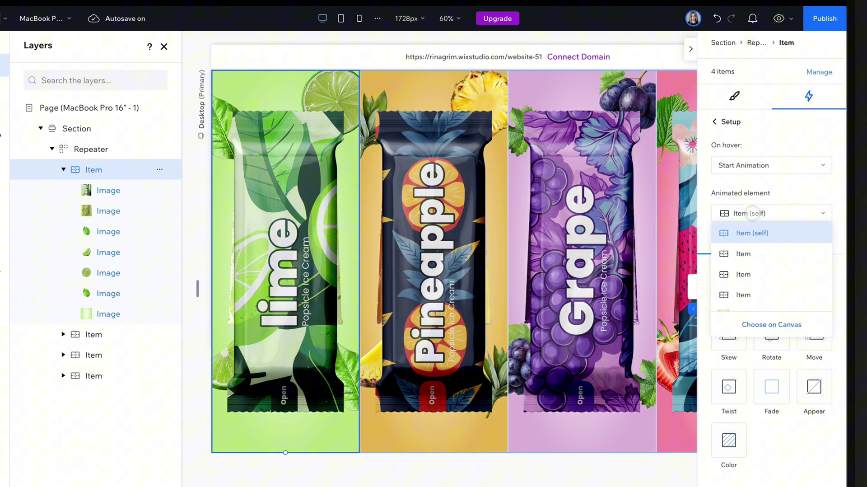
left_click(768, 324)
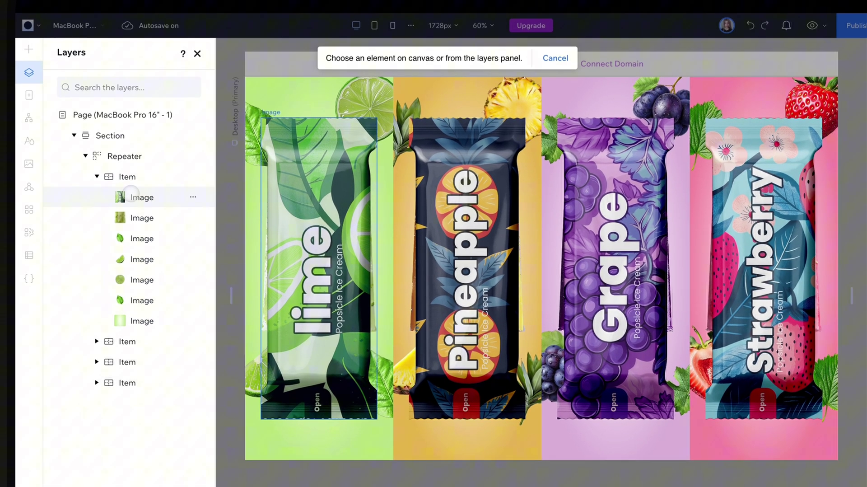
left_click(139, 199)
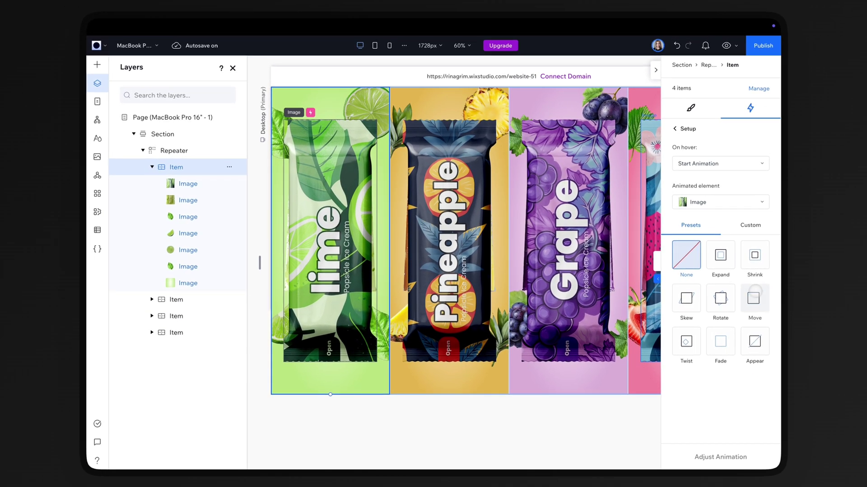
- Give the wrapper a Move animation at an angle of 180°, with a distance of 100% and a duration of 0.6 s
left_click(755, 296)
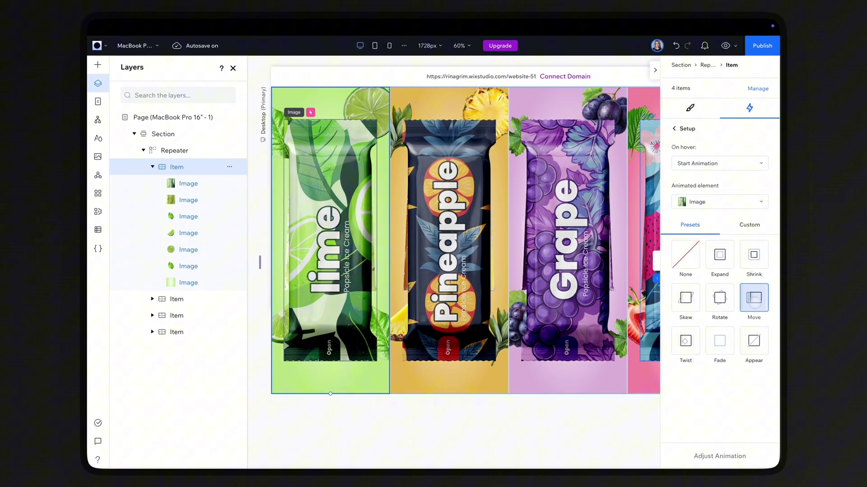
left_click(713, 455)
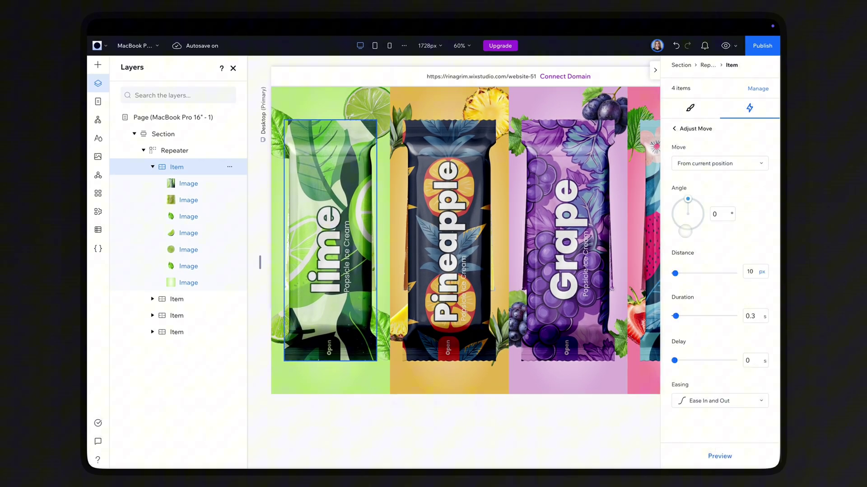
left_click(764, 271)
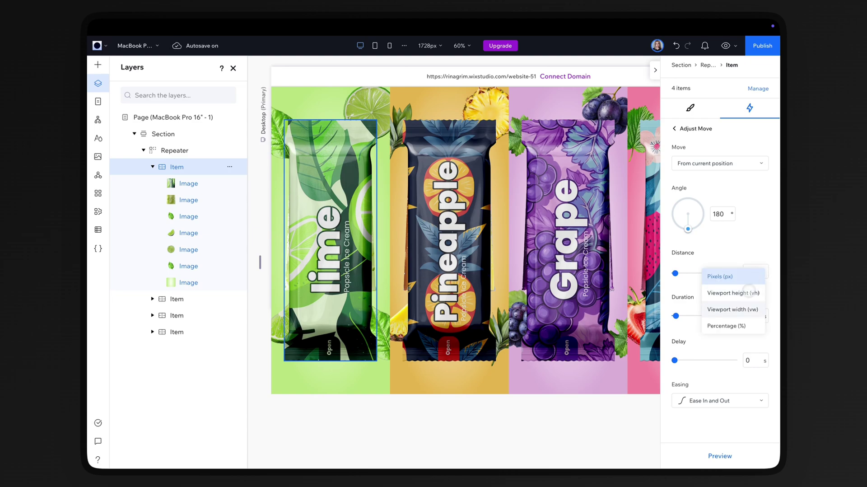
left_click(728, 325)
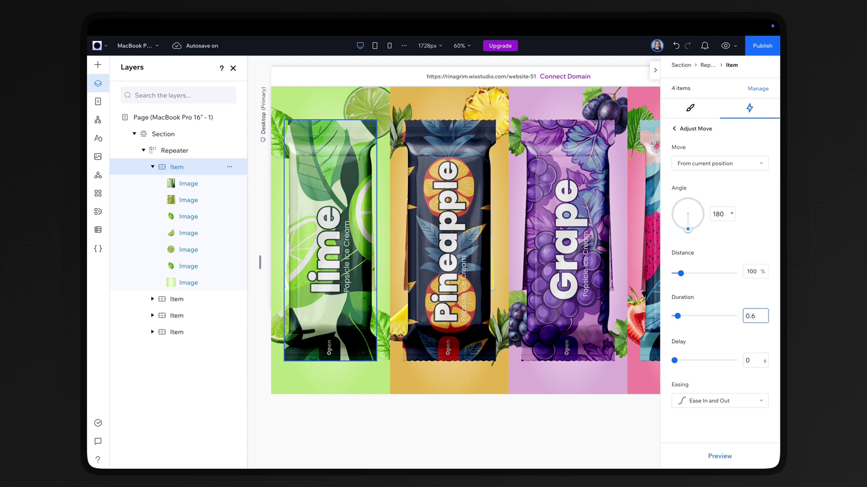
left_click(674, 129)
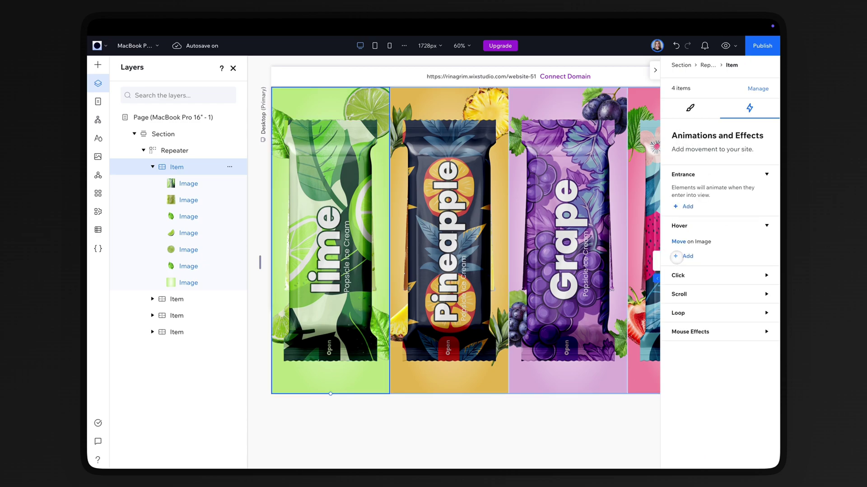
- Add a second hover animation to the first item that applies Shrink to the green popsicle image, and open its adjustments
left_click(687, 255)
left_click(707, 201)
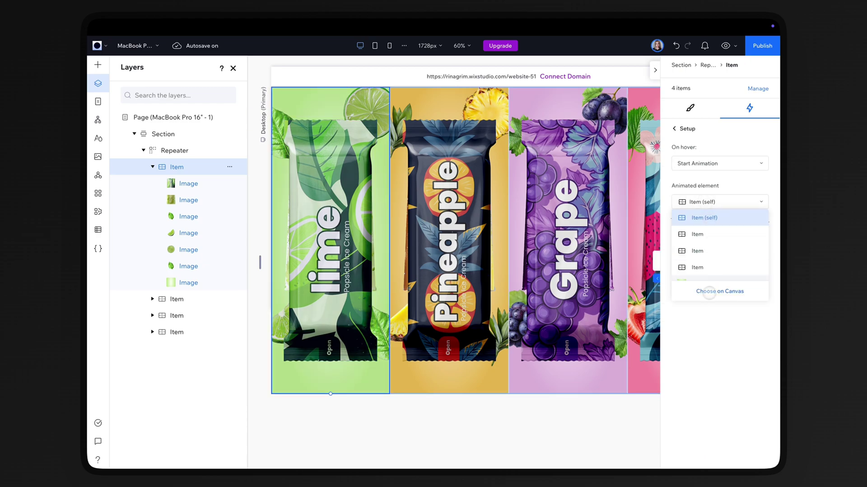
left_click(718, 291)
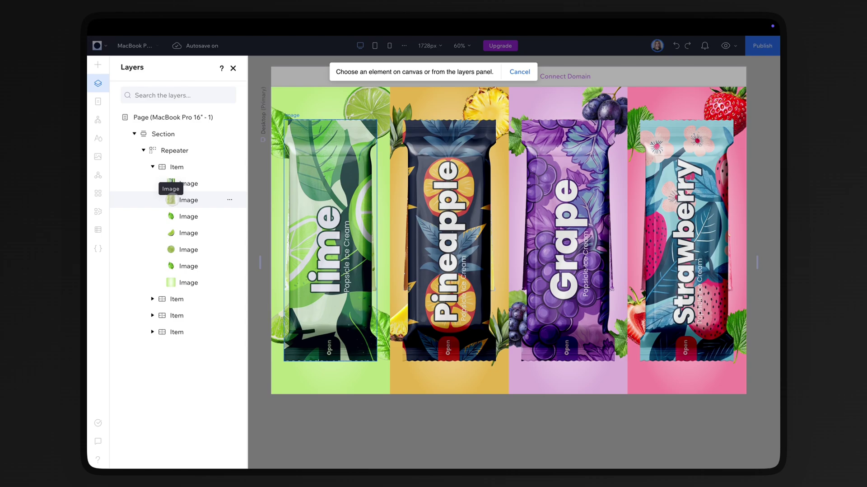
left_click(177, 199)
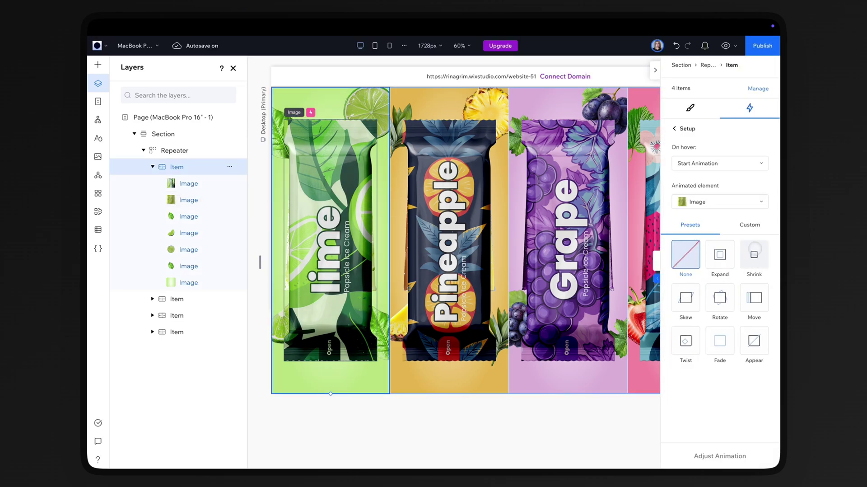
left_click(759, 253)
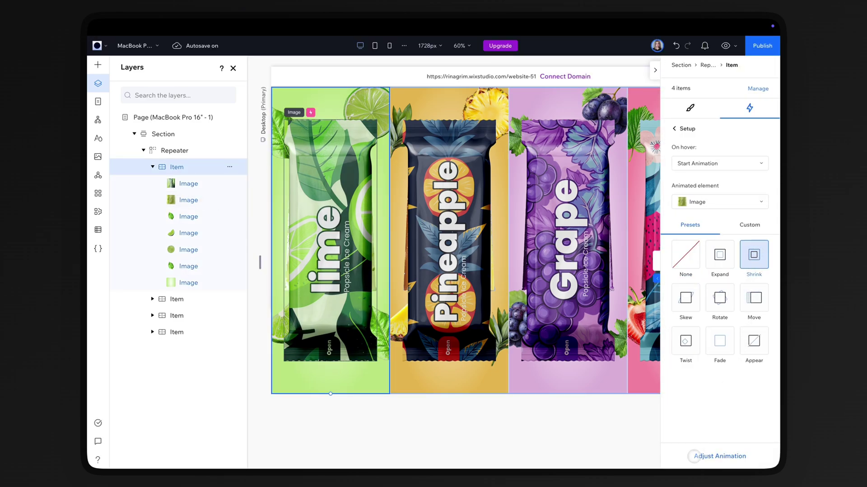
left_click(716, 455)
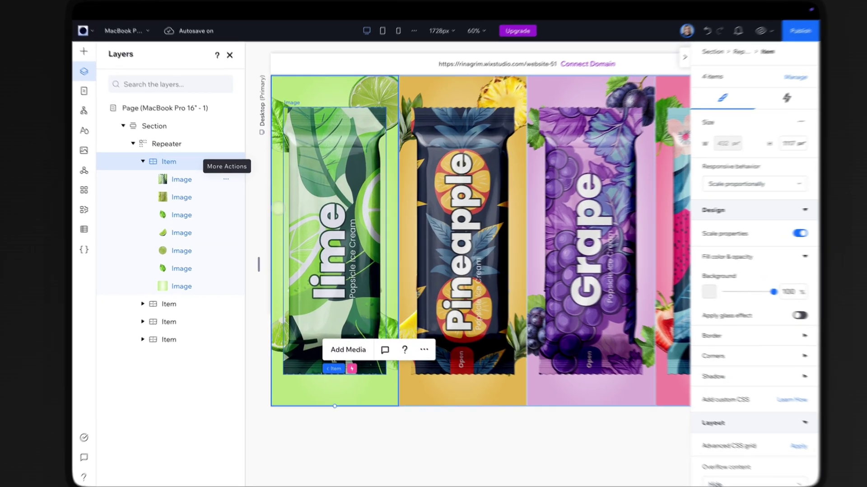
- Hide the lime wrapper image and add another hover animation to the first item, targeting the round lime slice at its upper-right corner
left_click(230, 184)
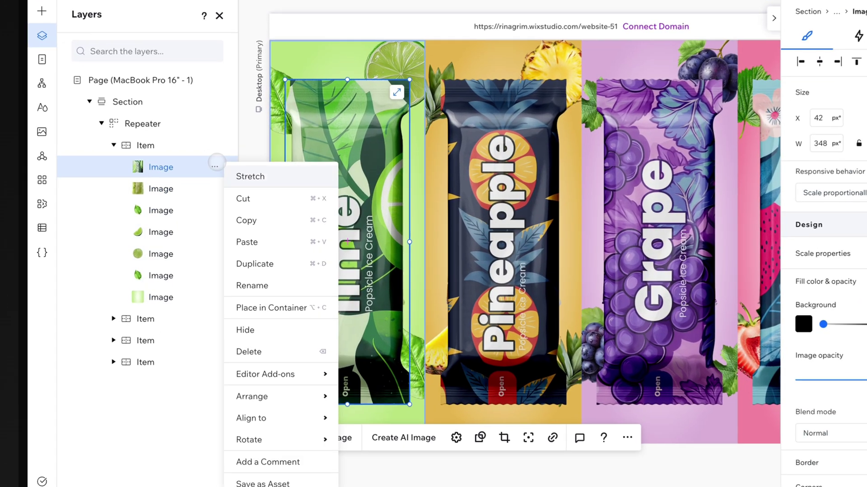
left_click(251, 337)
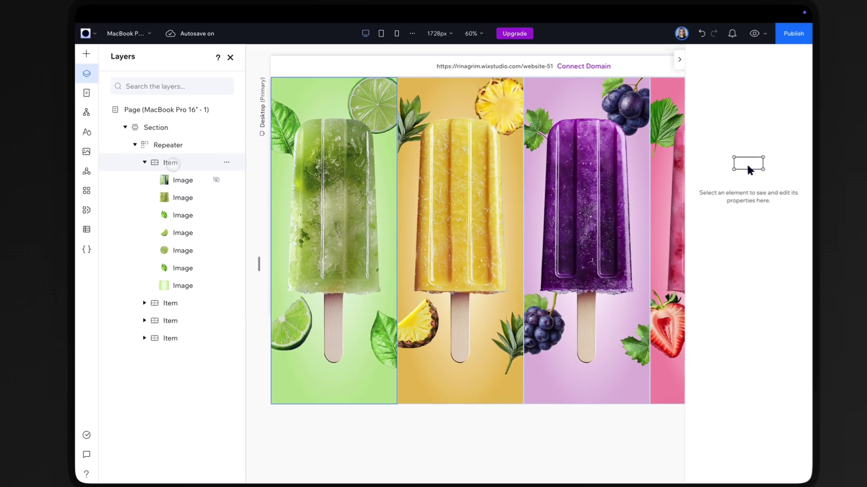
left_click(145, 143)
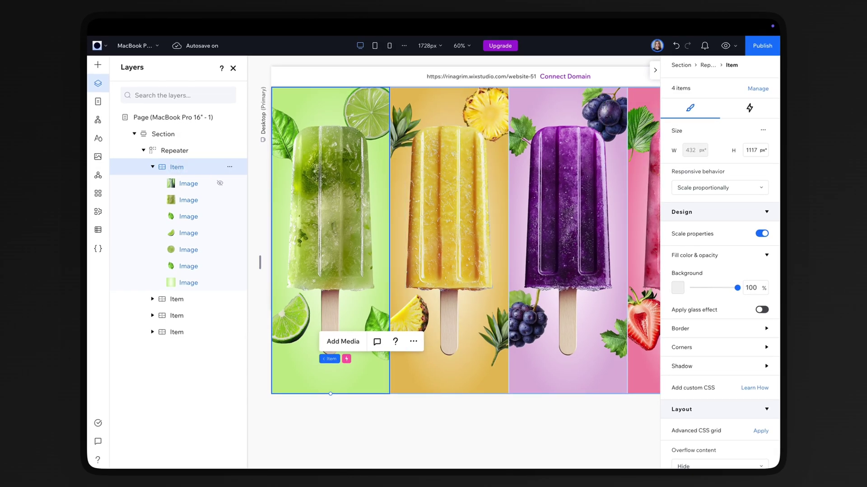
left_click(751, 107)
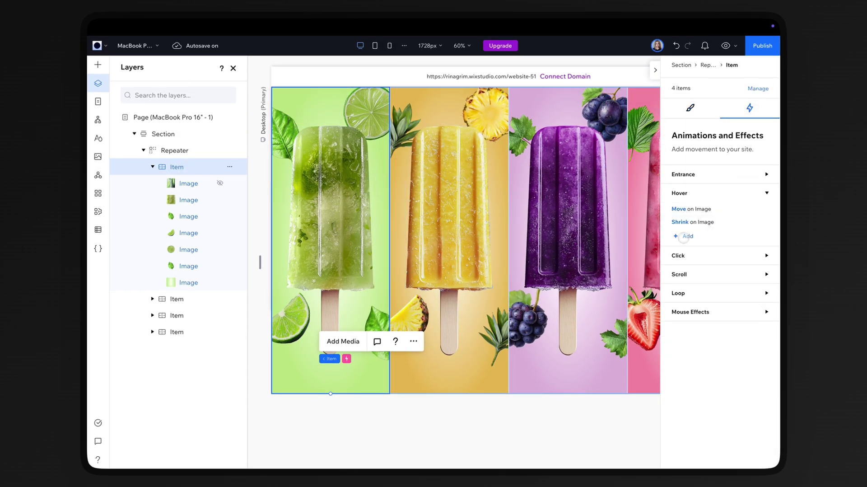
left_click(684, 236)
left_click(706, 201)
left_click(708, 289)
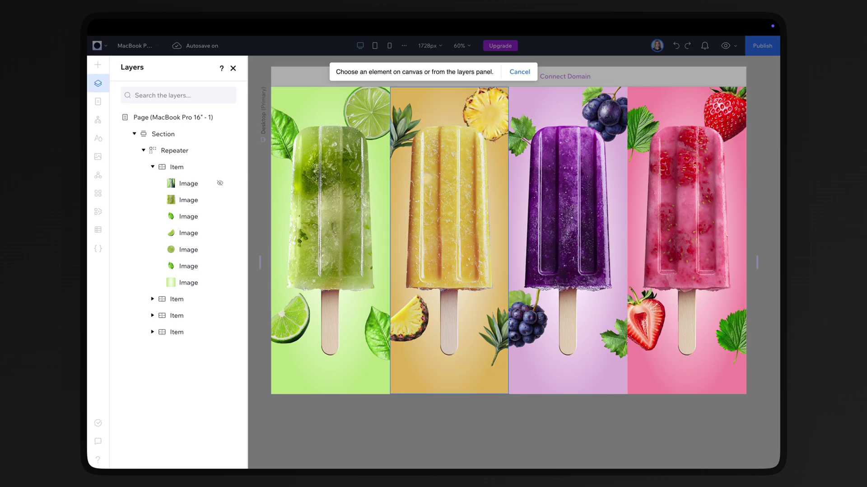
left_click(374, 112)
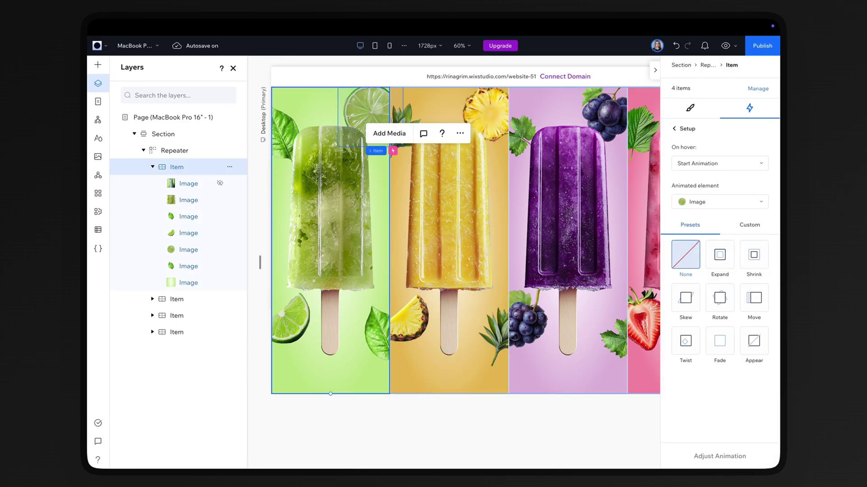
- Create a custom animation for the round lime slice and switch to designing its initial state
left_click(759, 227)
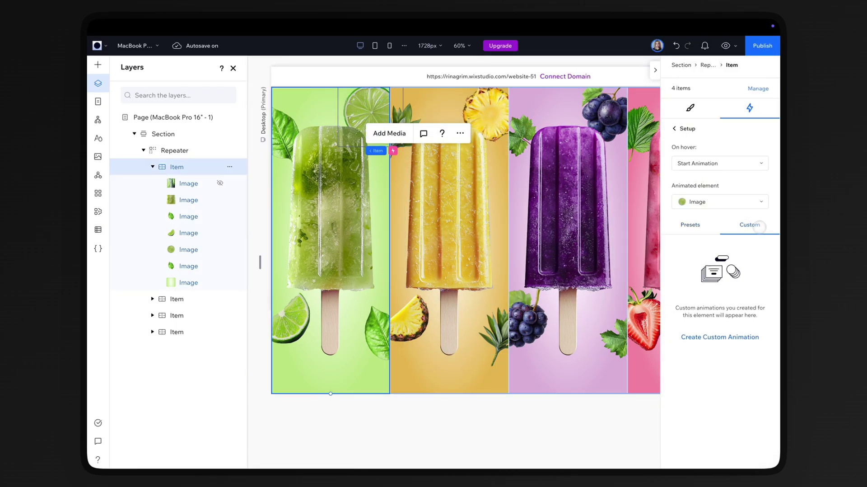
left_click(721, 337)
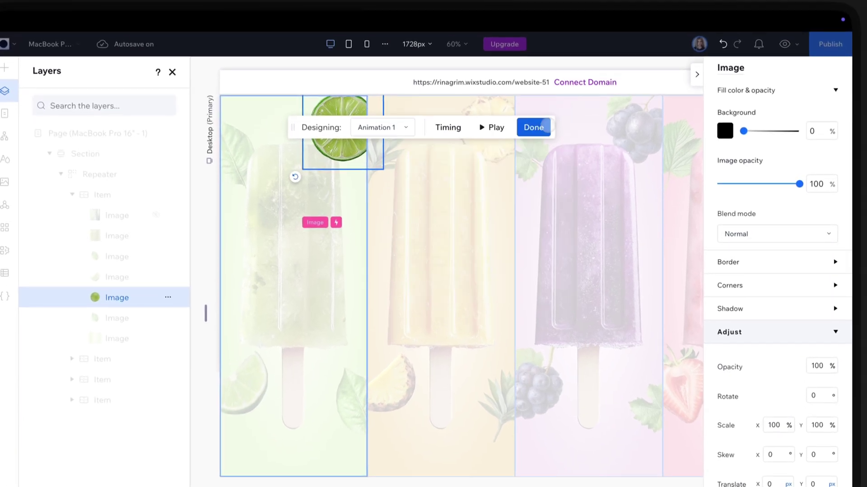
left_click(384, 137)
left_click(378, 176)
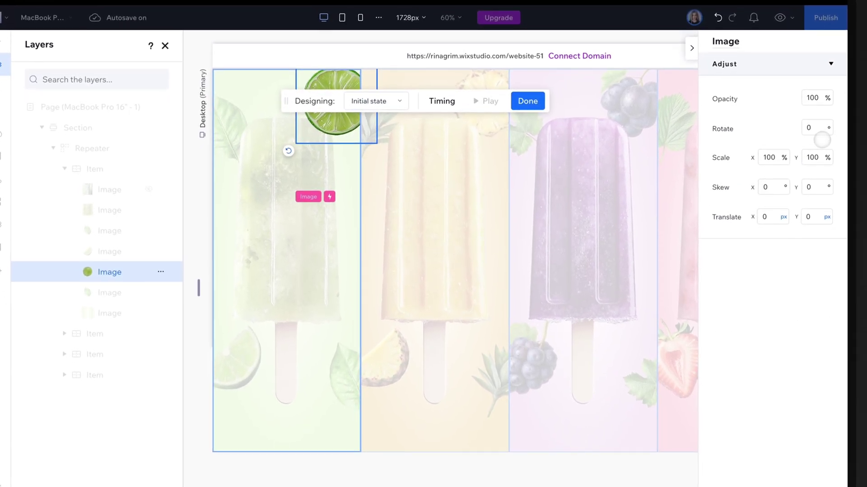
- Set the lime slice's initial state to 350° rotation, 50% X and Y scale and -100, 250 px translation, and finish the custom animation
left_click(822, 166)
type("350")
key("Return")
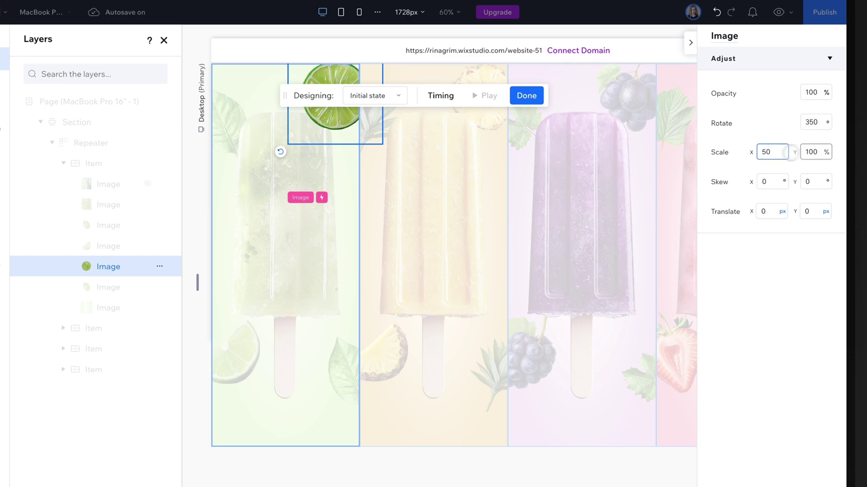
left_click(819, 154)
key("Return")
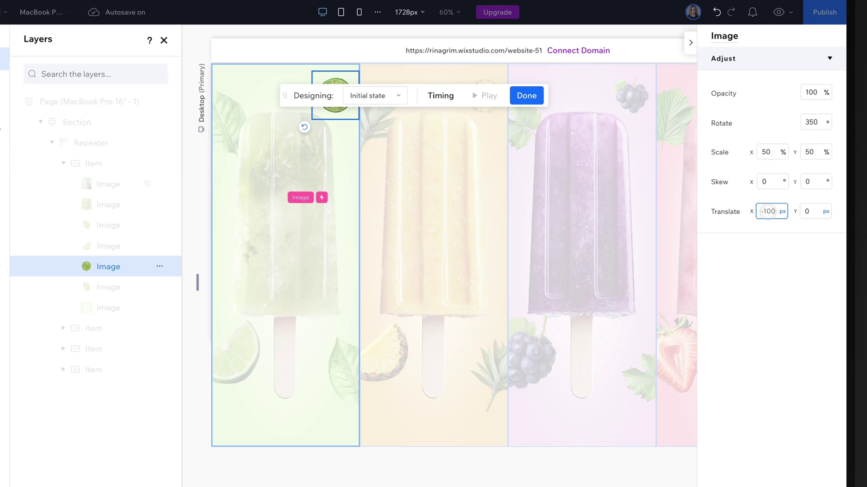
key("Return")
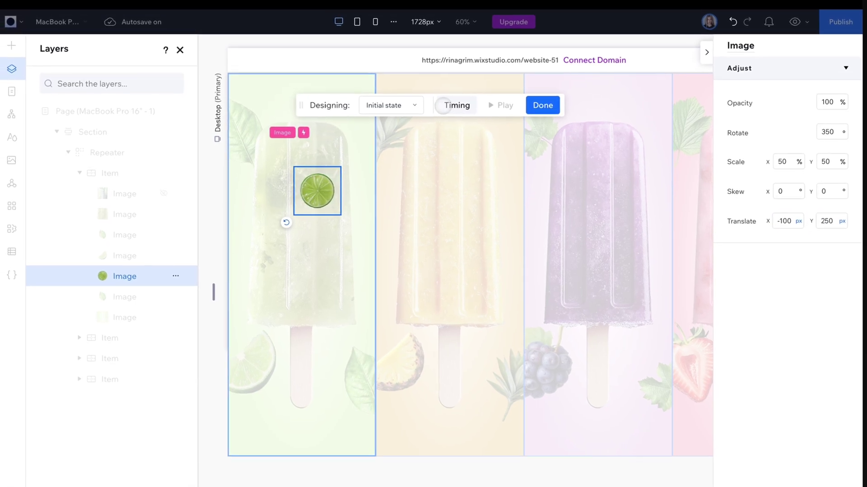
left_click(441, 95)
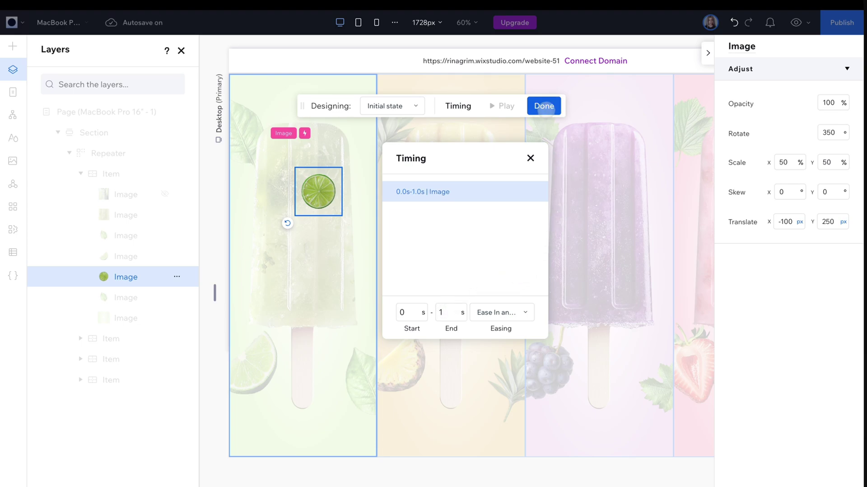
left_click(546, 110)
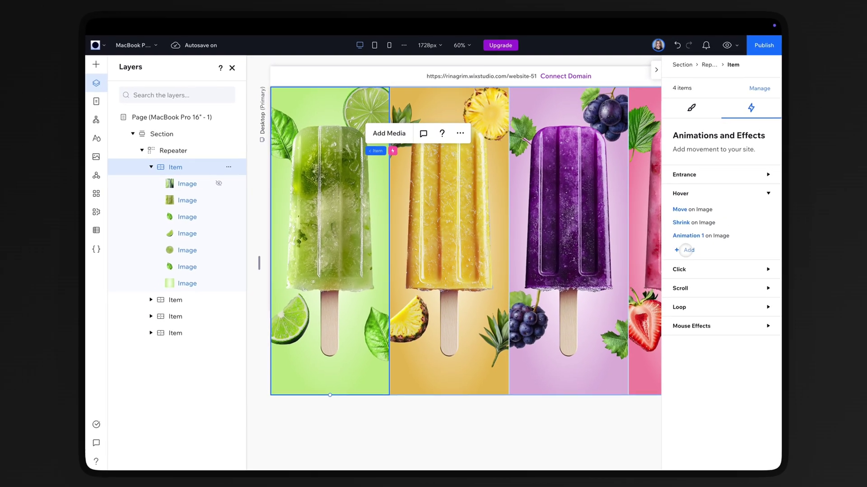
- Add another hover animation to the first item for its upper-left leaf image, create a custom animation and switch to designing the initial state
left_click(698, 254)
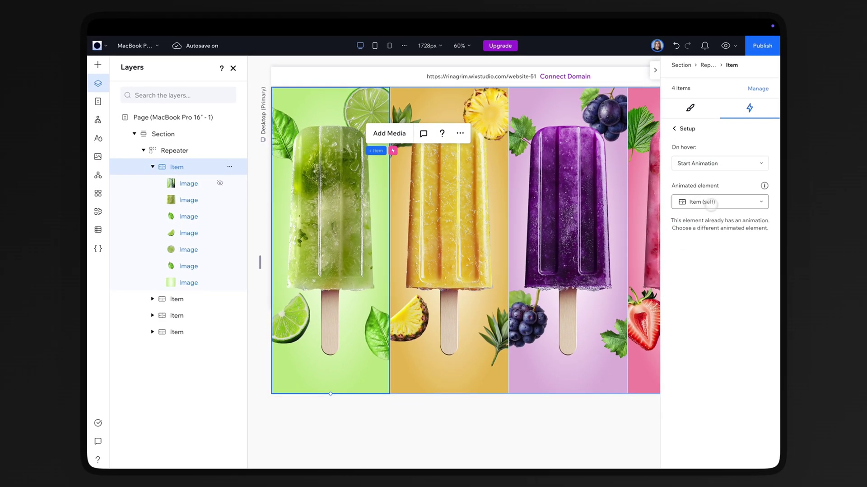
left_click(719, 289)
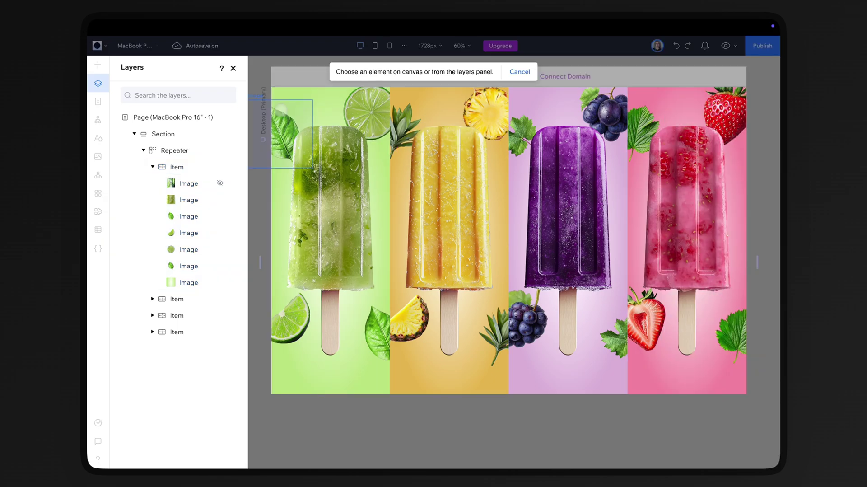
left_click(194, 266)
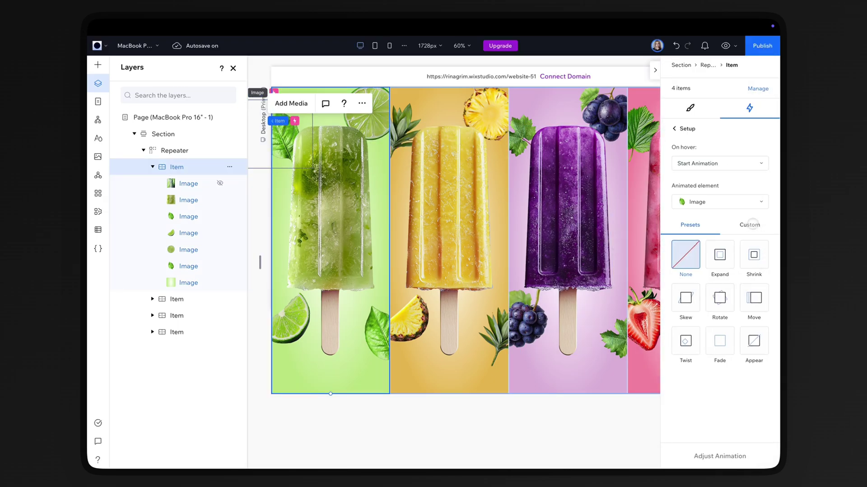
left_click(751, 224)
left_click(702, 335)
left_click(444, 113)
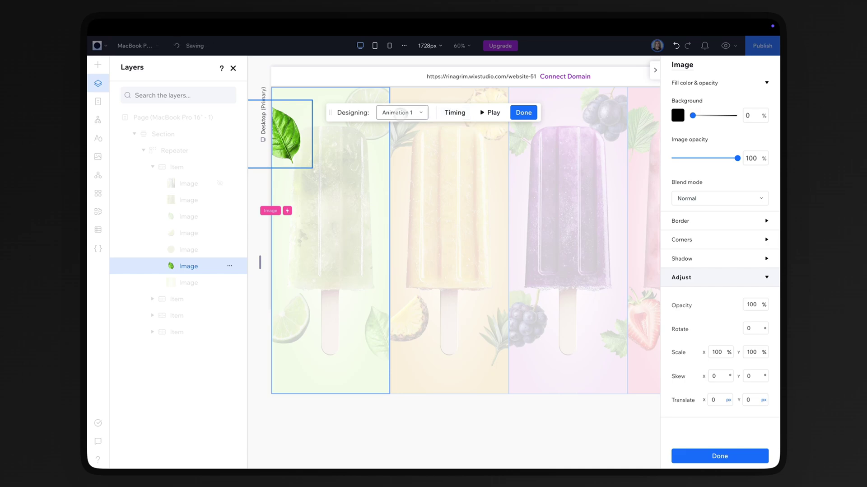
left_click(400, 144)
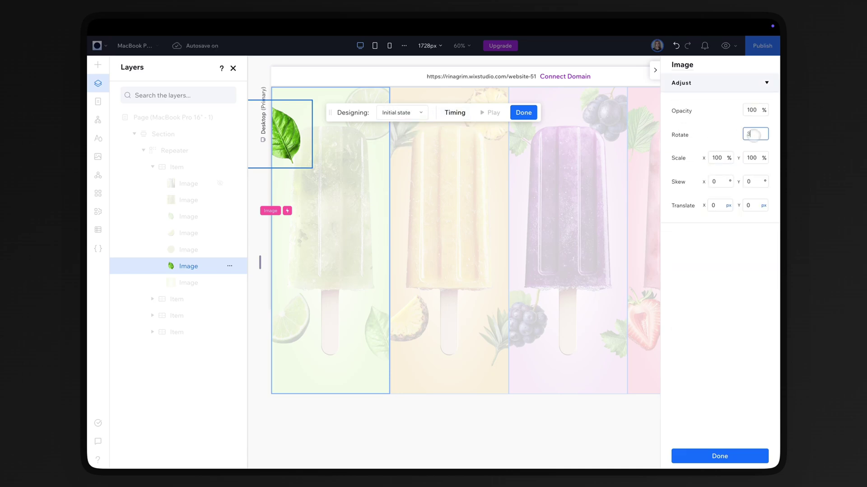
- Set the upper-left leaf's initial state to 350° rotation, 50% X and Y scale and 150, 250 px translation
left_click(753, 135)
type("350")
key("Tab")
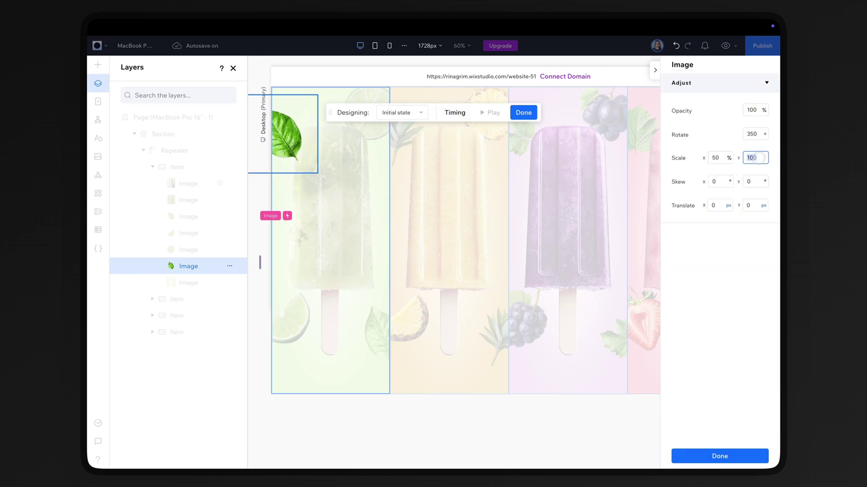
type("50150")
key("Return")
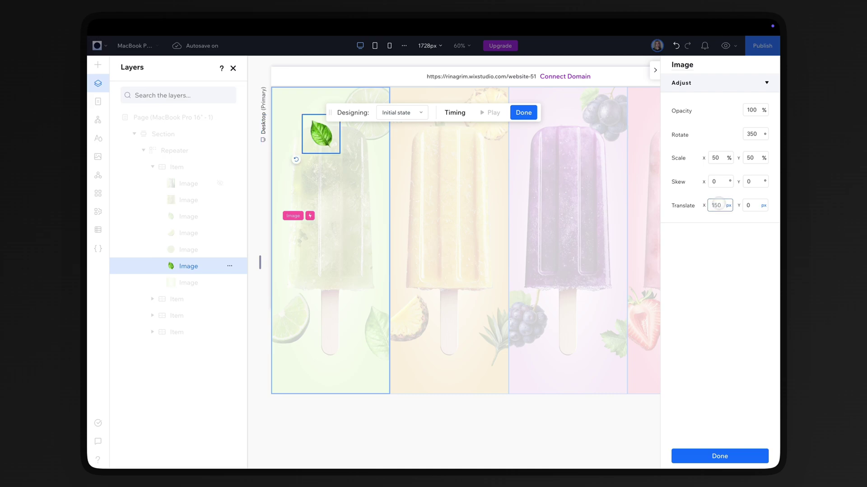
type("250")
key("Return")
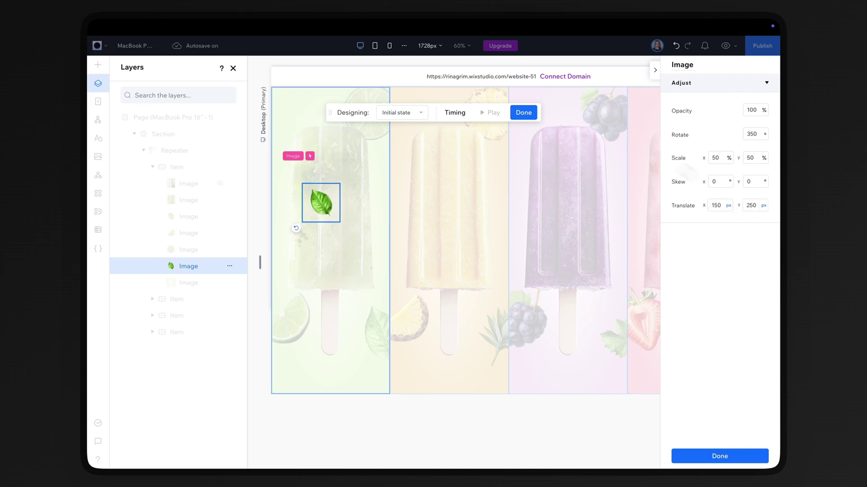
- Set the upper-left leaf animation's timing from 0 to 1 s and finish the custom animation
left_click(456, 113)
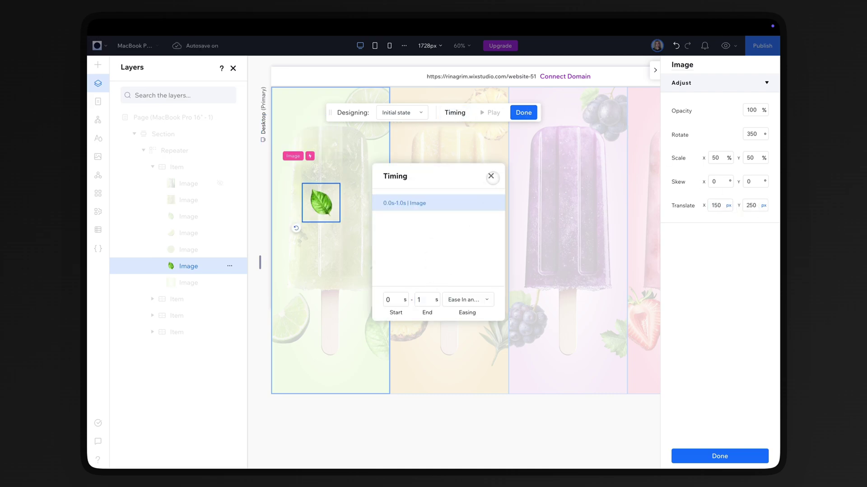
left_click(491, 175)
left_click(524, 112)
- Add a hover animation to the first item for its lower-left lime wedge, create a custom animation and switch to designing the initial state
left_click(700, 248)
left_click(720, 201)
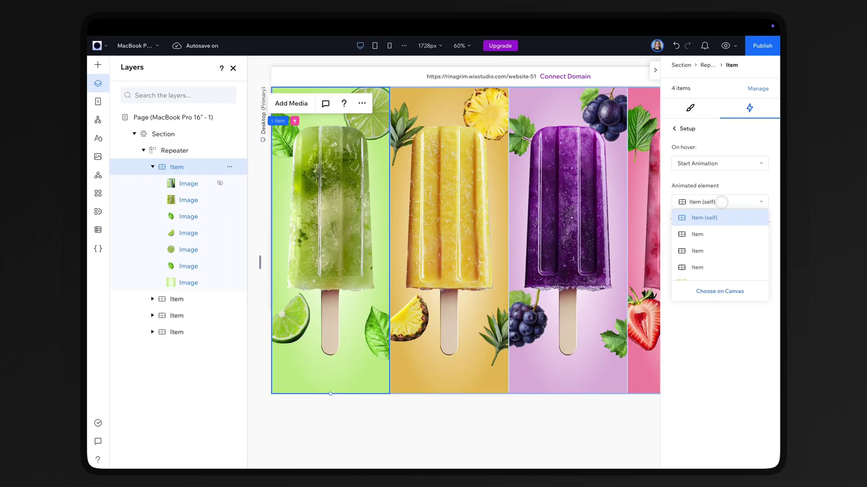
left_click(720, 291)
left_click(291, 322)
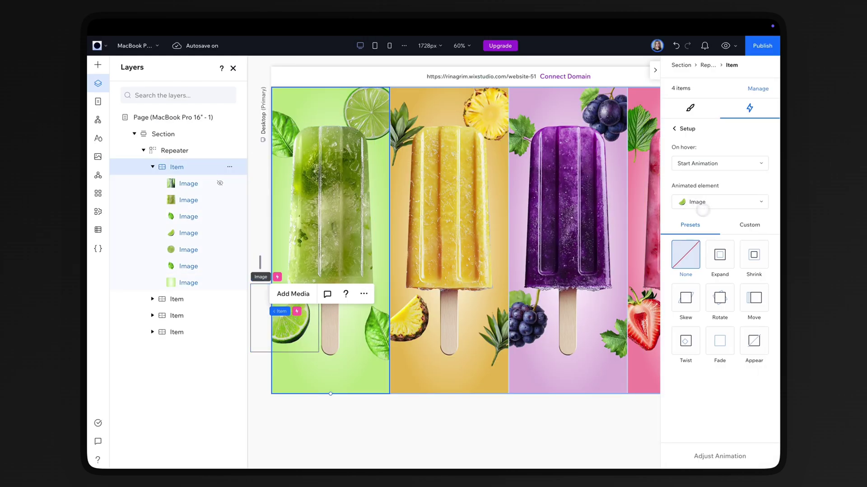
left_click(750, 225)
left_click(709, 336)
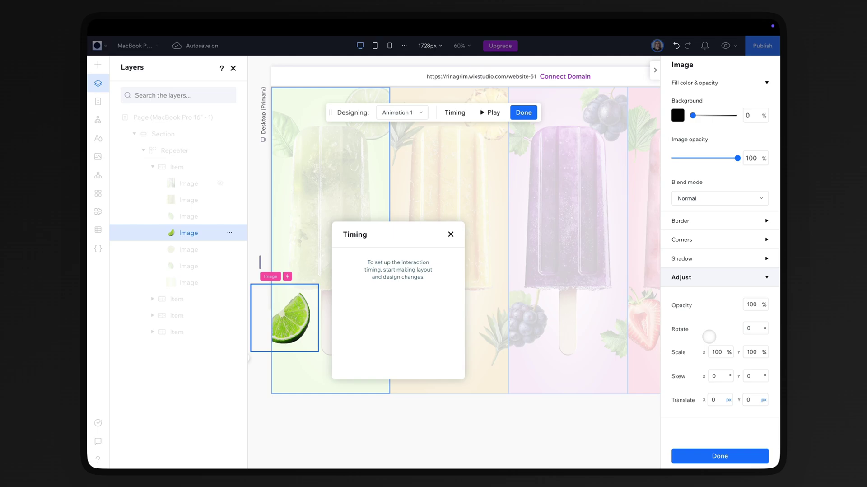
left_click(400, 112)
left_click(395, 144)
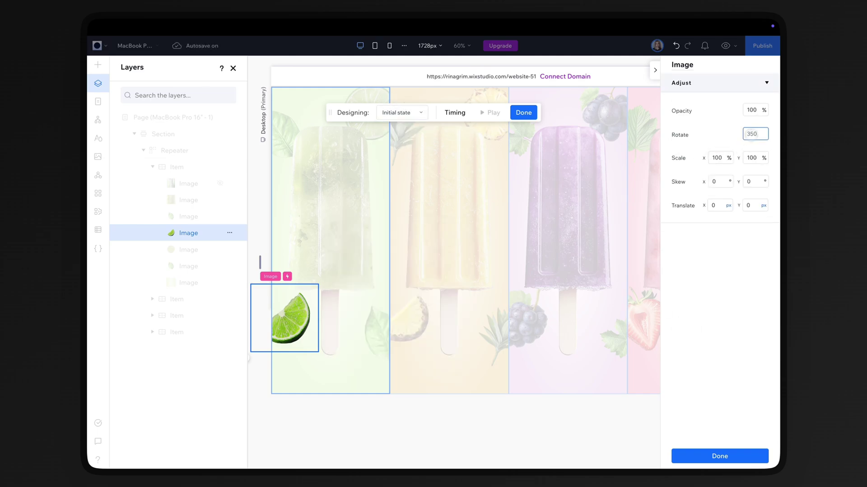
- Set the lime wedge's initial state to 350° rotation, 50% X and Y scale and 150, -300 px translation, and finish the custom animation
left_click(720, 159)
type("50")
left_click(755, 158)
type("50")
key("Return")
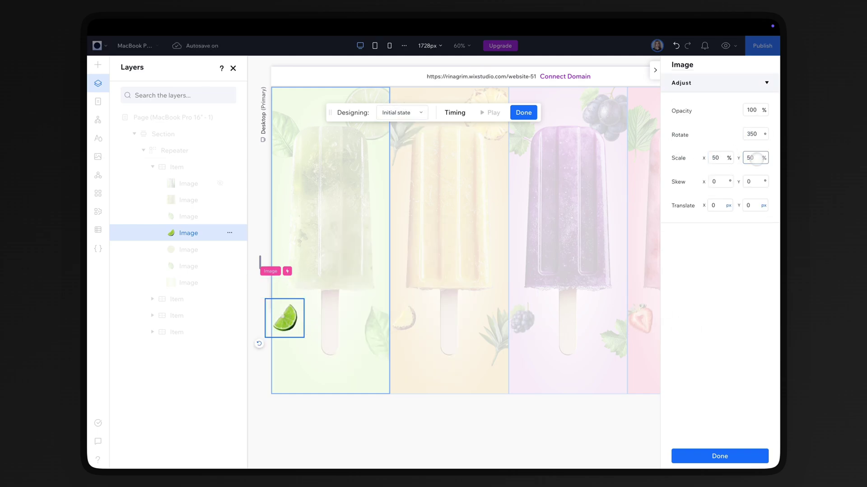
type("150")
key("Return")
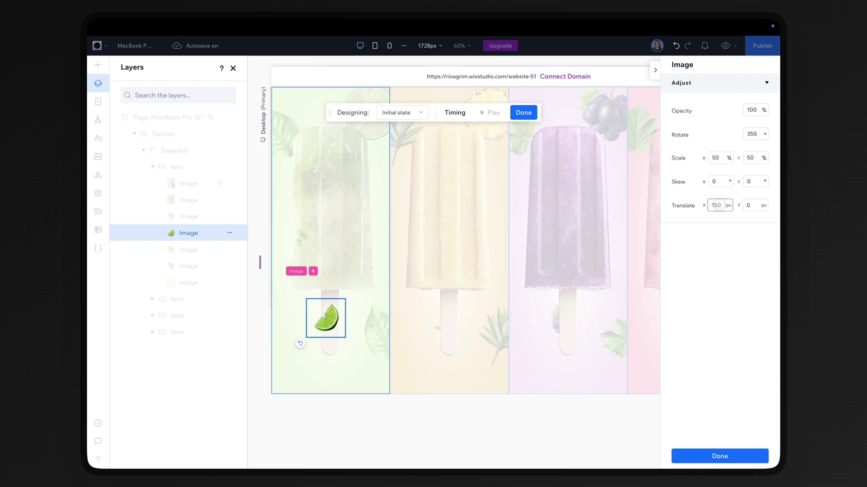
type("-300")
key("Return")
left_click(525, 112)
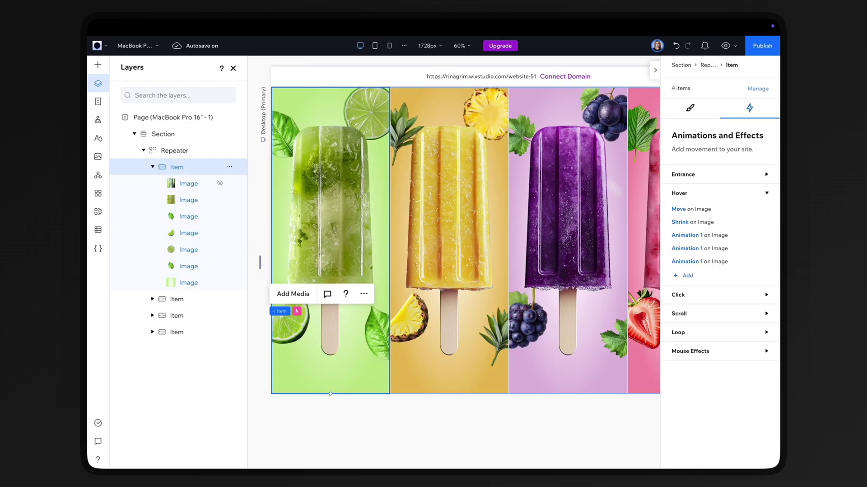
- Add a hover animation to the first item for its lower-right leaf image, create a custom animation and switch to designing the initial state
left_click(686, 275)
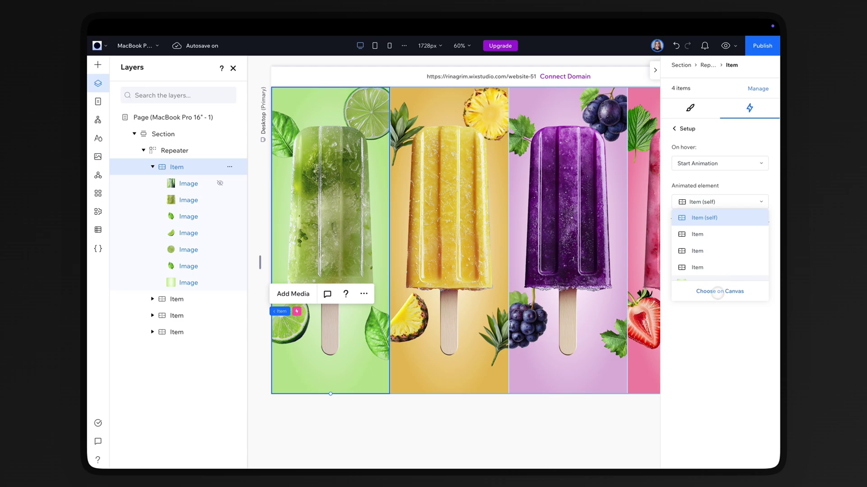
left_click(719, 291)
left_click(384, 328)
left_click(748, 226)
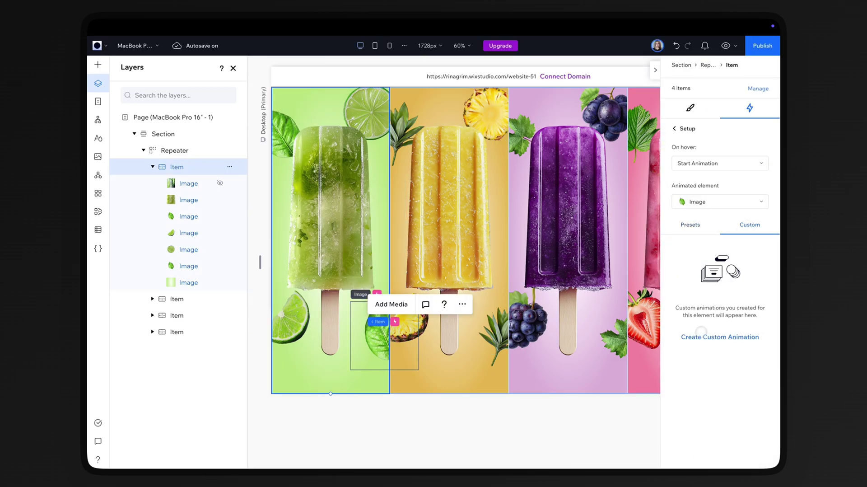
left_click(702, 335)
left_click(551, 234)
left_click(402, 111)
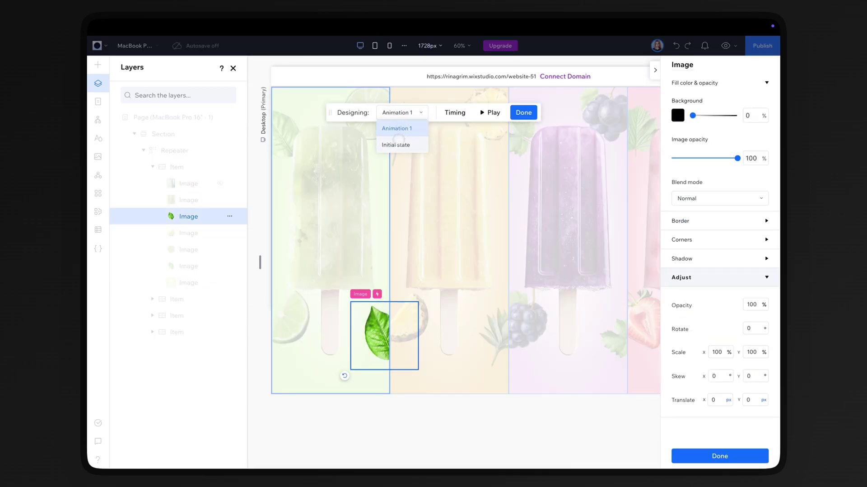
left_click(398, 145)
- Set the lower-right leaf's initial state to 350° rotation, 50% X and Y scale and -200, -350 px translation
left_click(753, 133)
type("350")
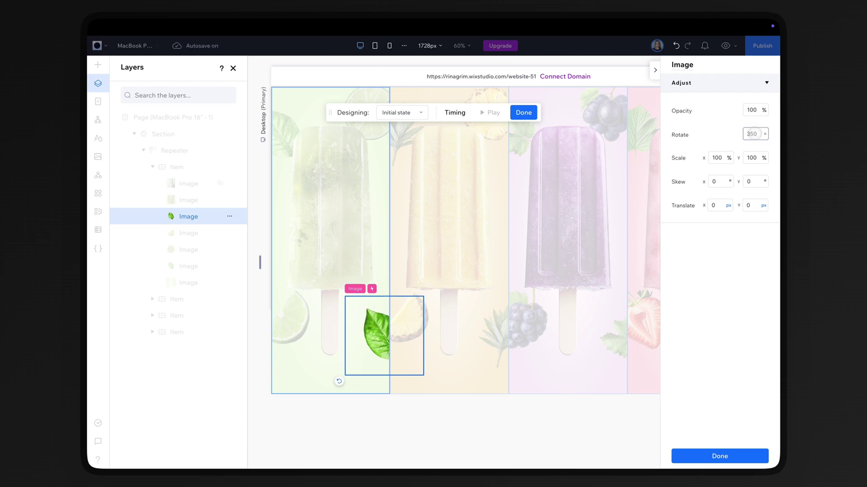
left_click(720, 158)
left_click(765, 159)
type("50")
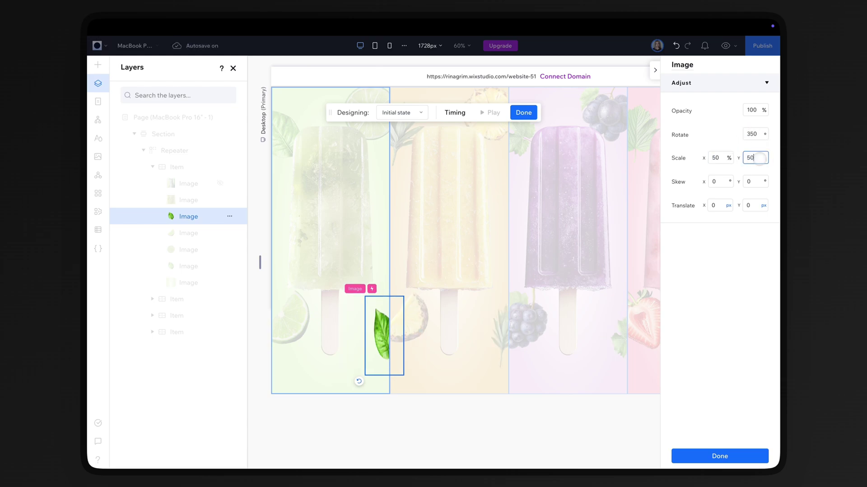
key("Return")
key("Return")
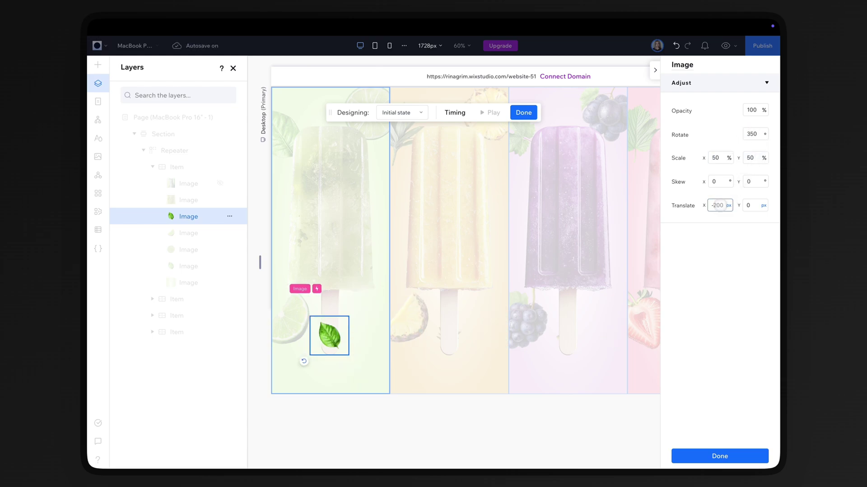
left_click(752, 205)
type("-350")
key("Return")
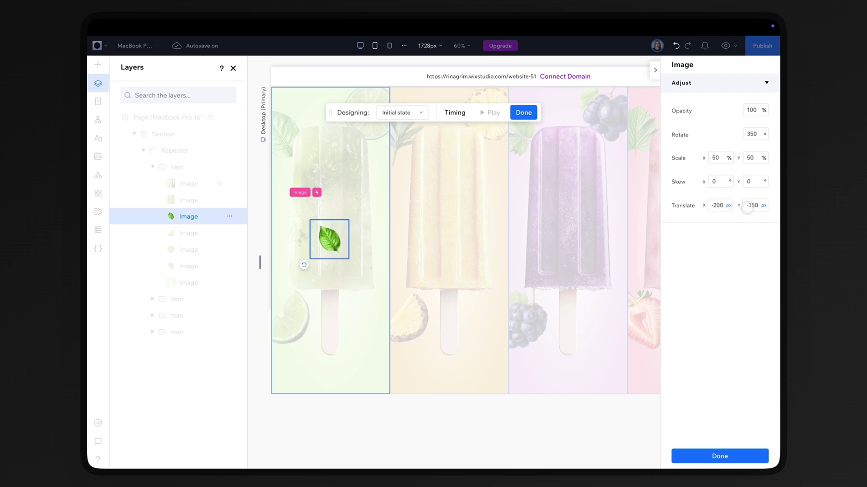
- Set the lower-right leaf animation's end time to 1 s and finish the custom animation
left_click(454, 112)
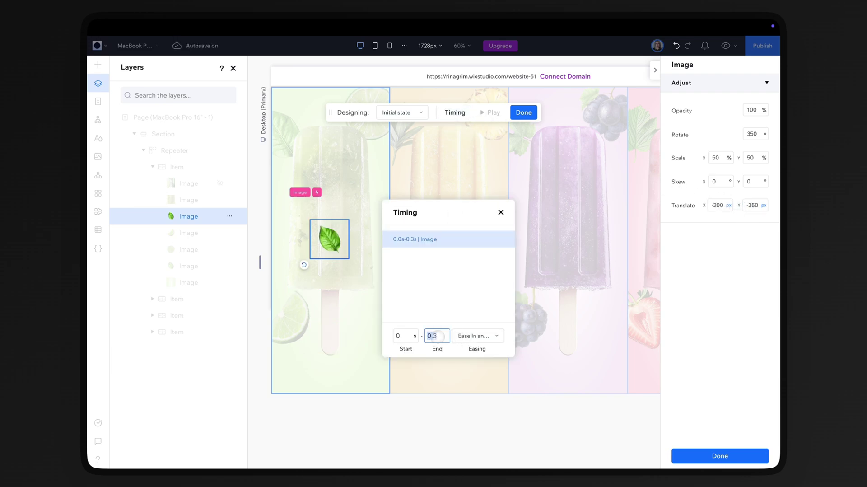
type("1")
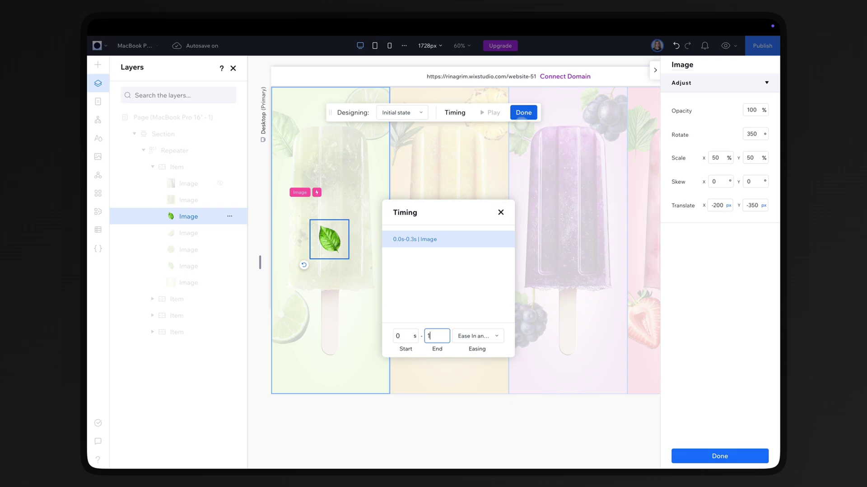
left_click(524, 112)
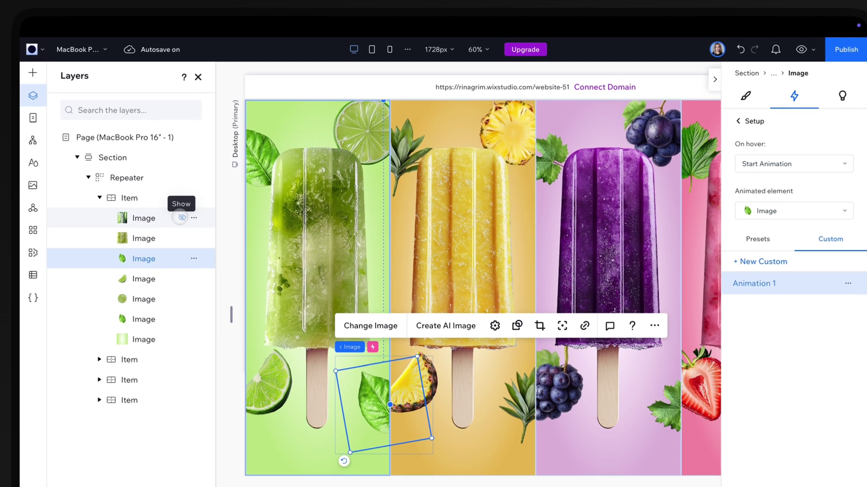
- Unhide the lime wrapper image, close the layers list and preview the site
left_click(220, 183)
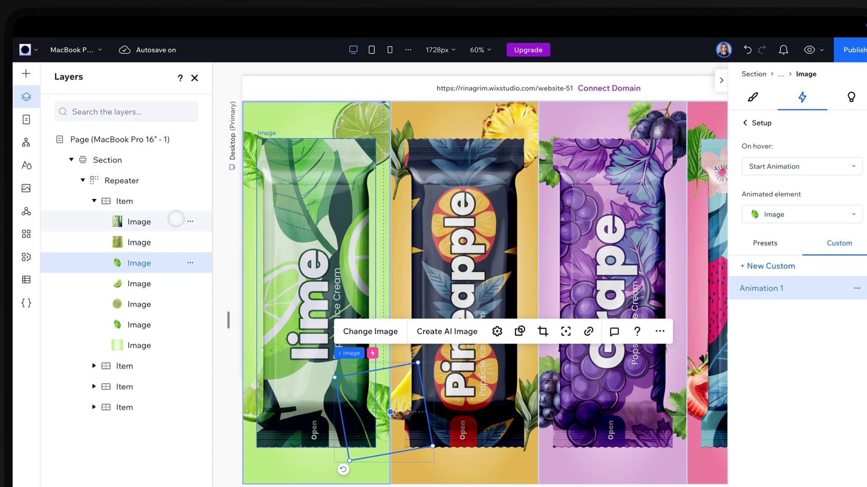
left_click(195, 78)
left_click(194, 201)
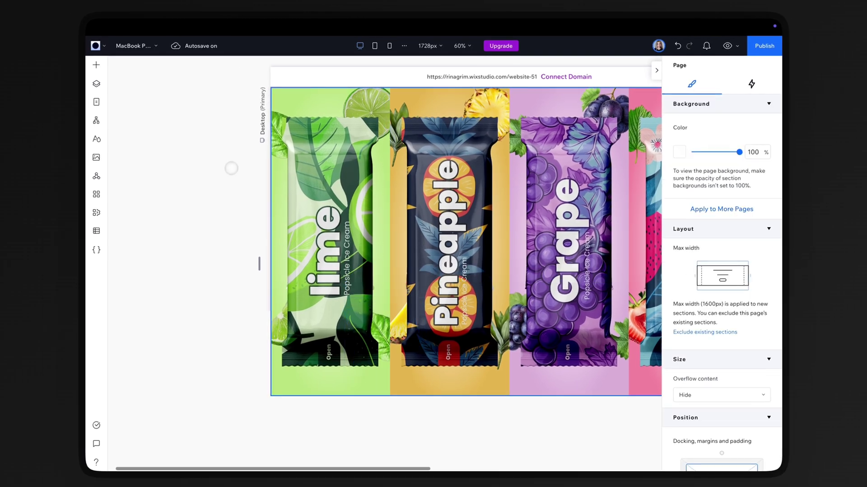
scroll(232, 168, "right", 5)
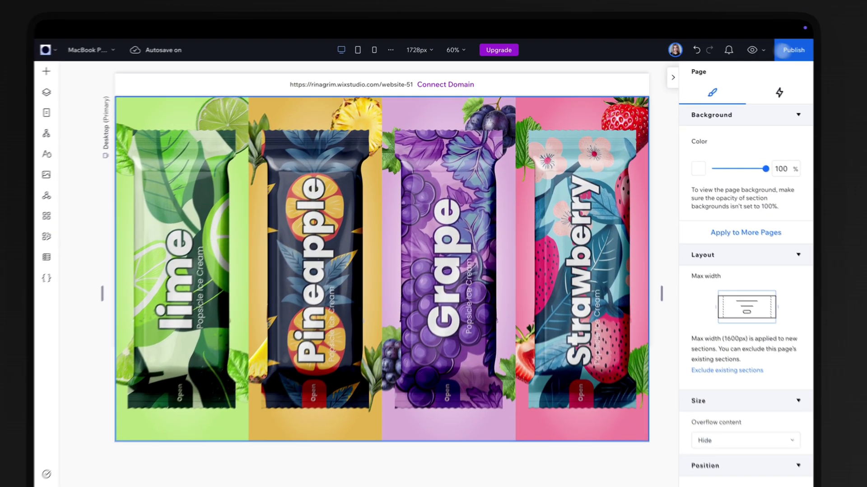
left_click(726, 46)
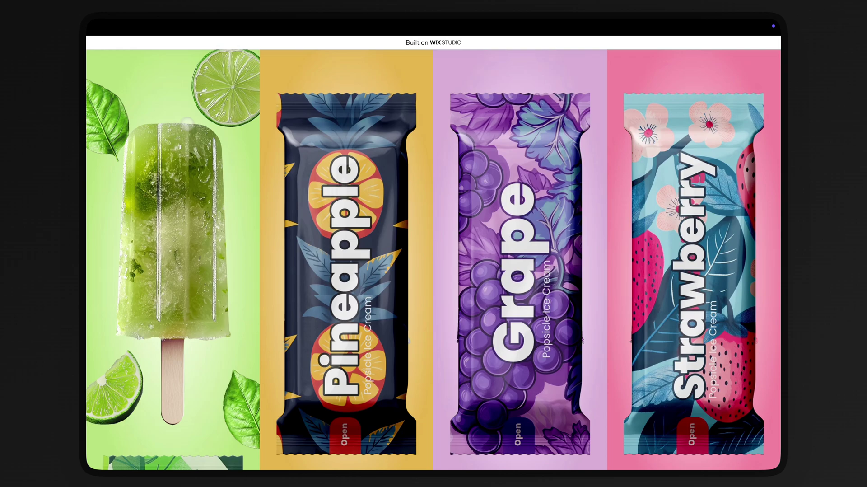